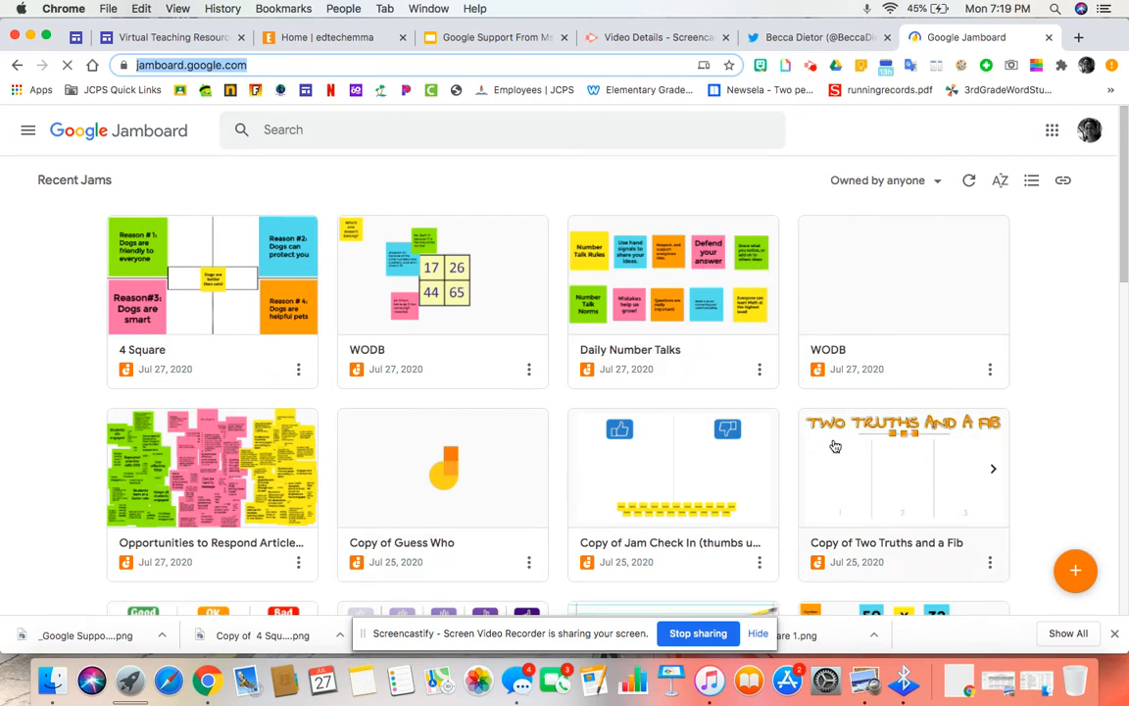
Step: Browse the recent jams and filter them to those not owned by me
scroll(758, 439, down, 2)
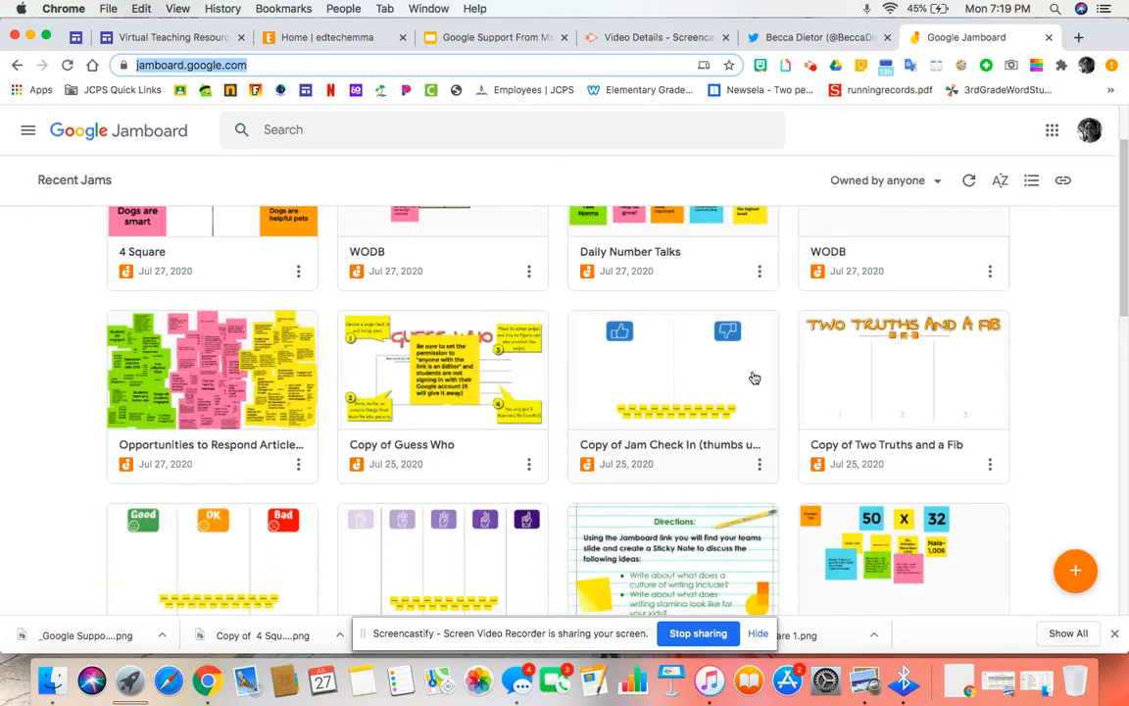
scroll(627, 375, down, 10)
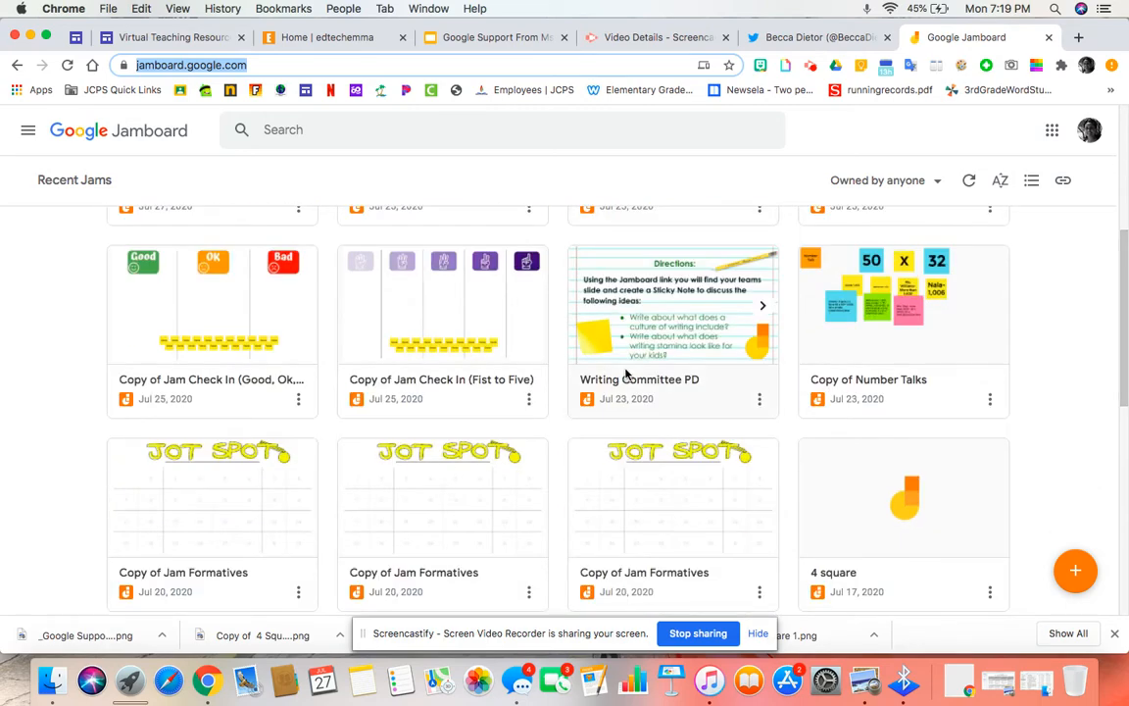
scroll(627, 376, up, 8)
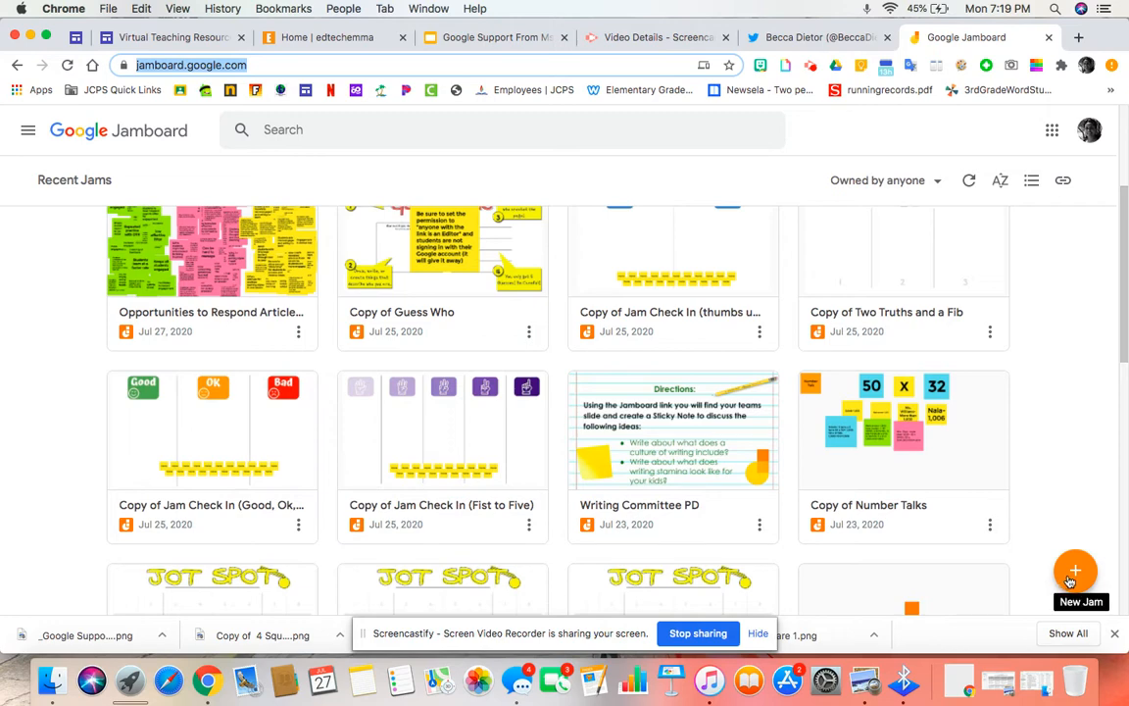
scroll(975, 372, up, 3)
click(942, 184)
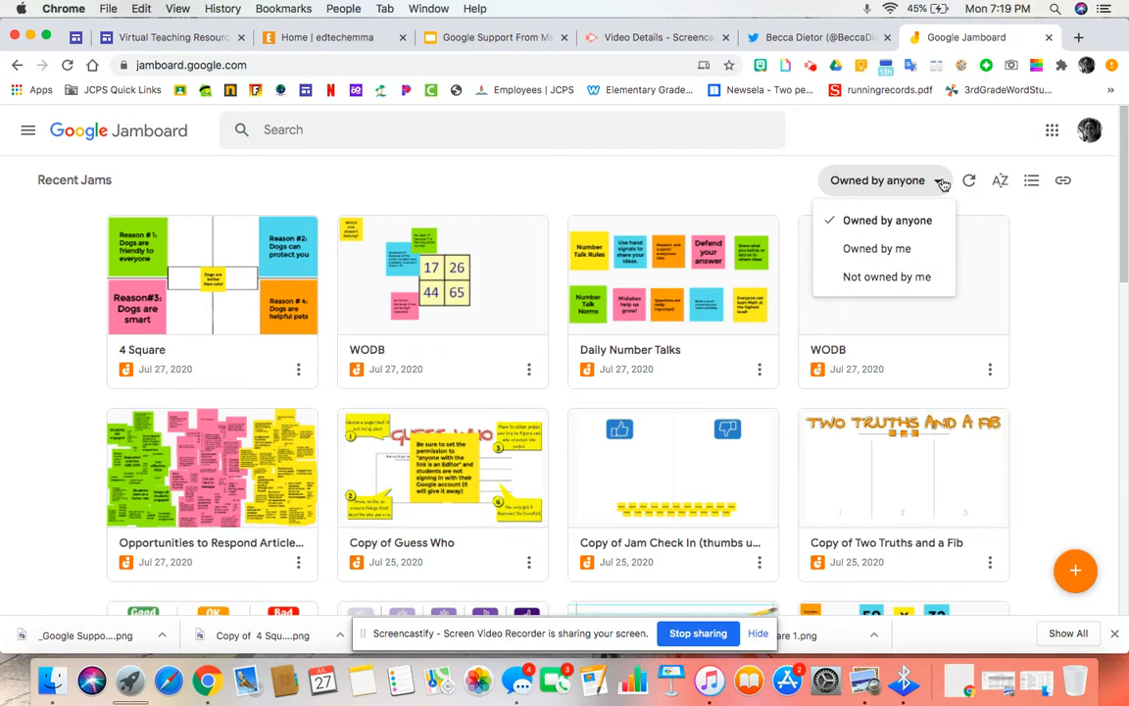
click(921, 283)
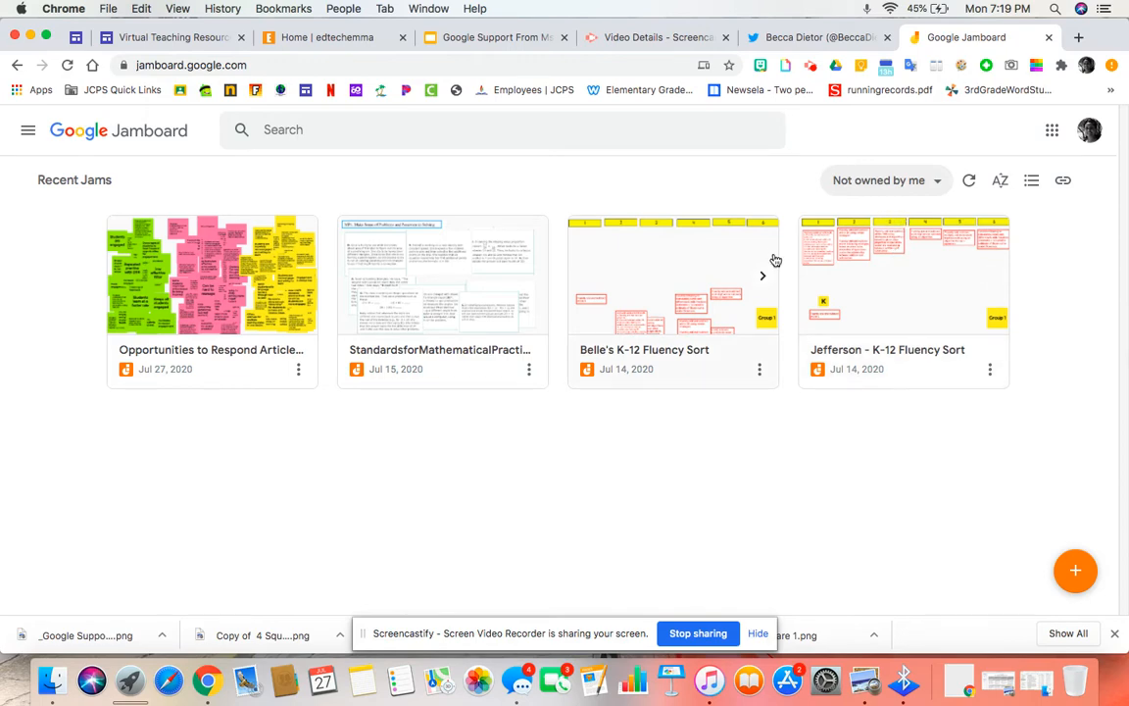
Step: Filter the recent jams to those owned by me and create a new jam
click(935, 183)
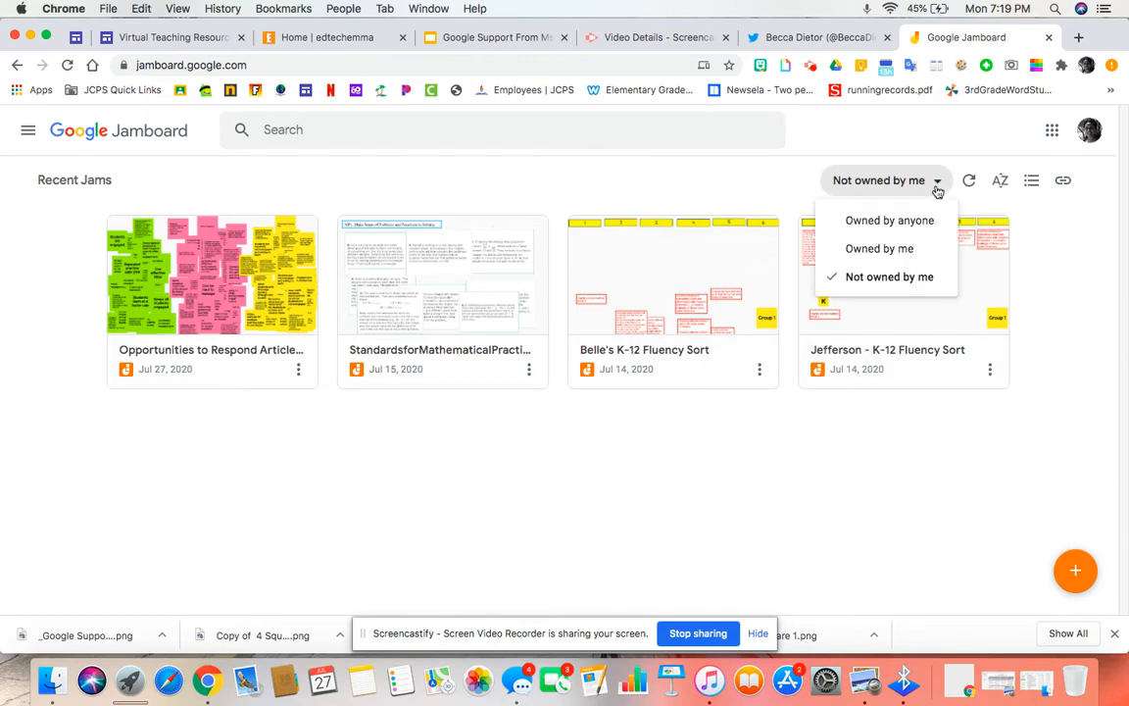
click(920, 251)
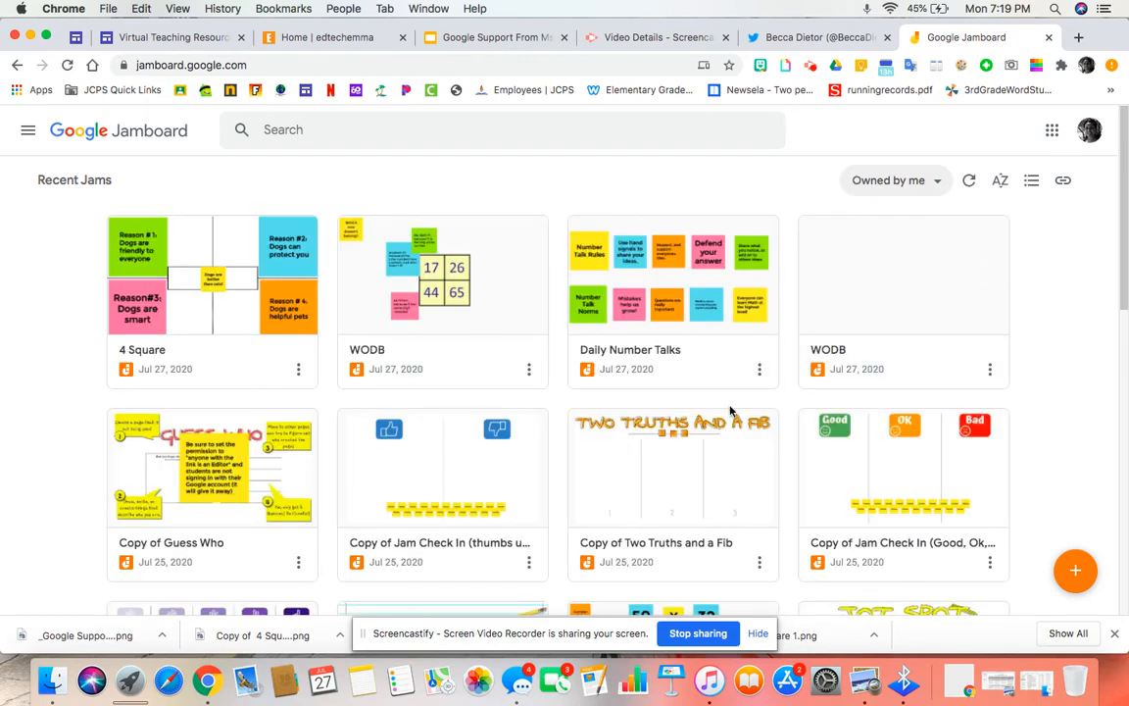
scroll(730, 411, down, 6)
scroll(730, 412, up, 6)
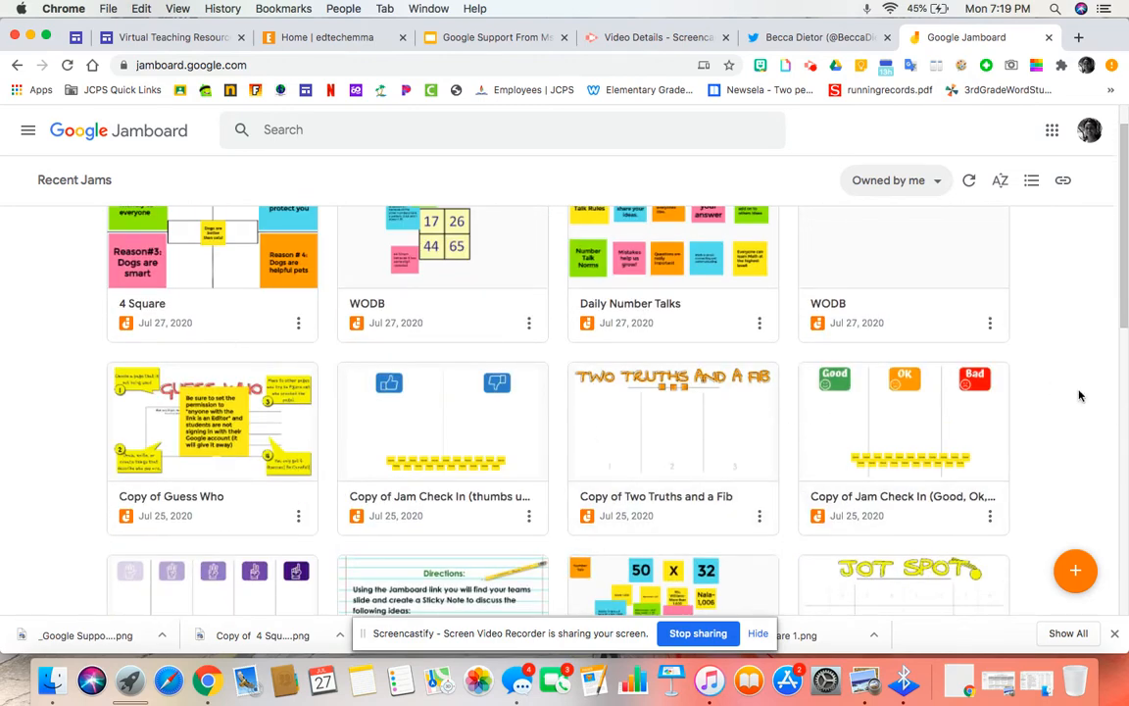
click(1074, 571)
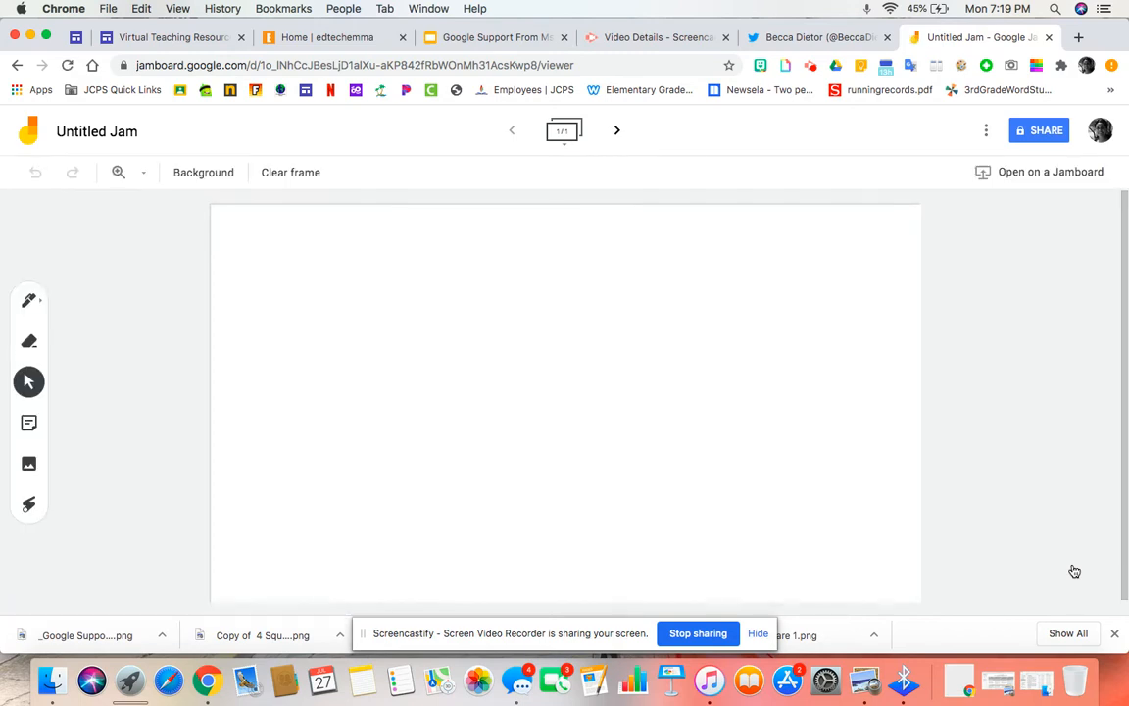
Step: Try the dots, lined and grid backgrounds on the blank frame
click(196, 174)
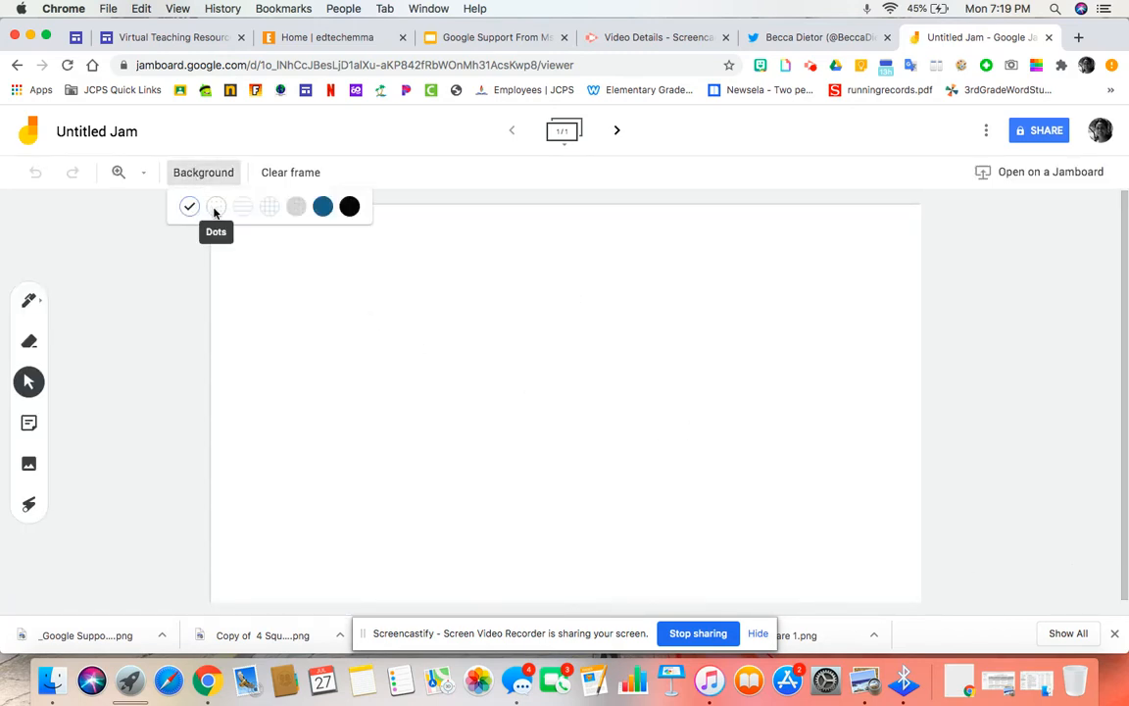
click(216, 207)
click(217, 181)
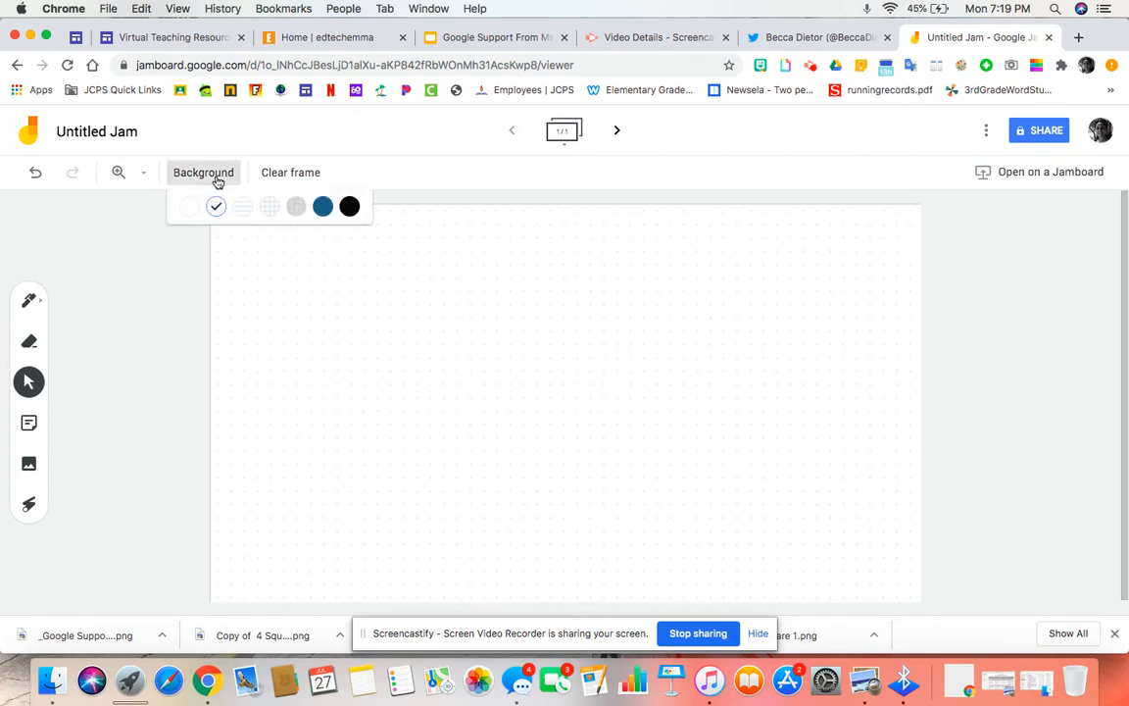
click(241, 210)
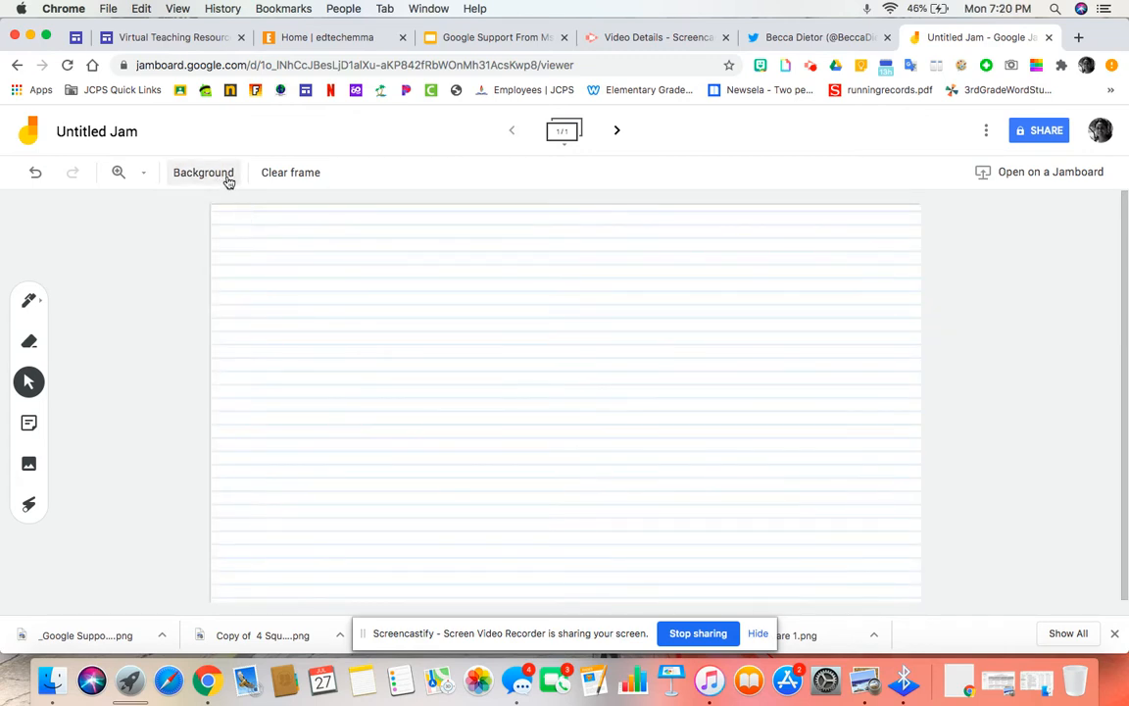
click(226, 179)
click(264, 207)
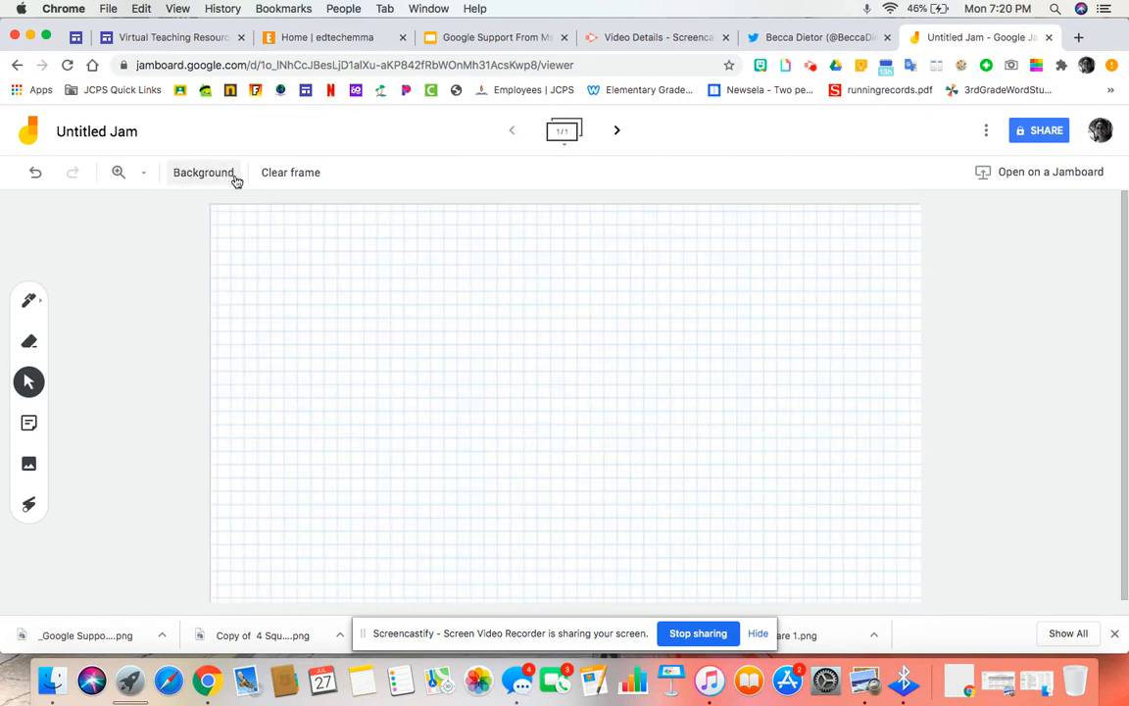
Step: Try the gray, dark blue and black backgrounds on the frame and return it to plain white
click(234, 180)
click(294, 216)
click(222, 173)
click(299, 212)
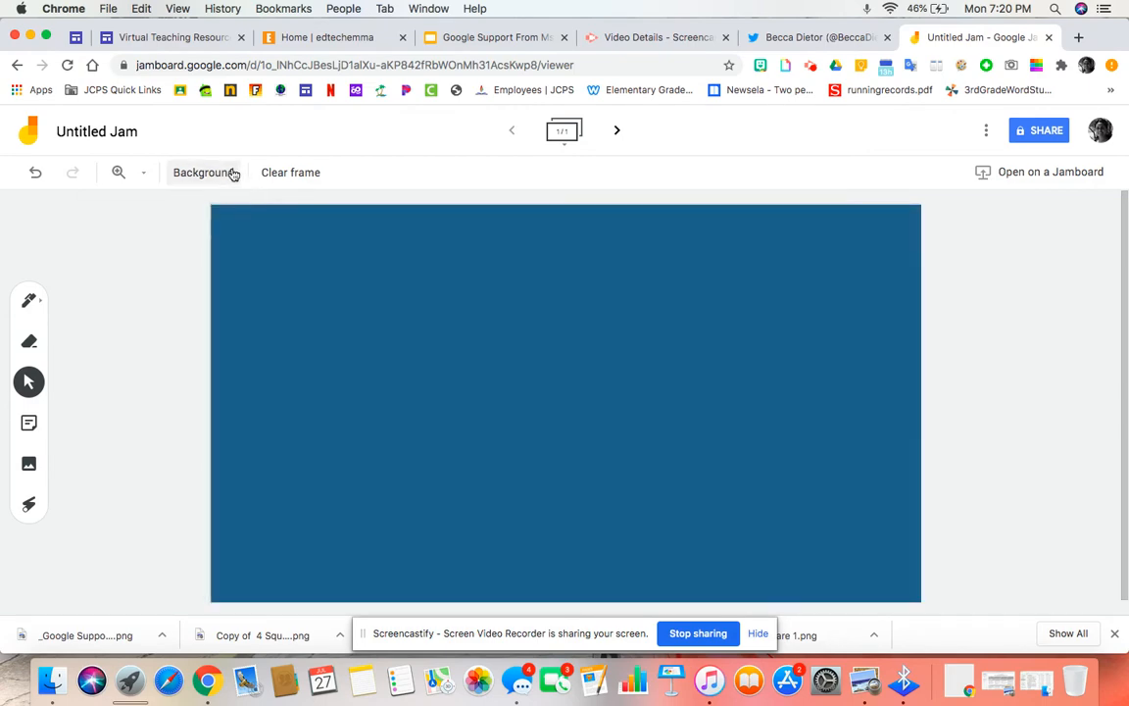
click(232, 174)
click(350, 204)
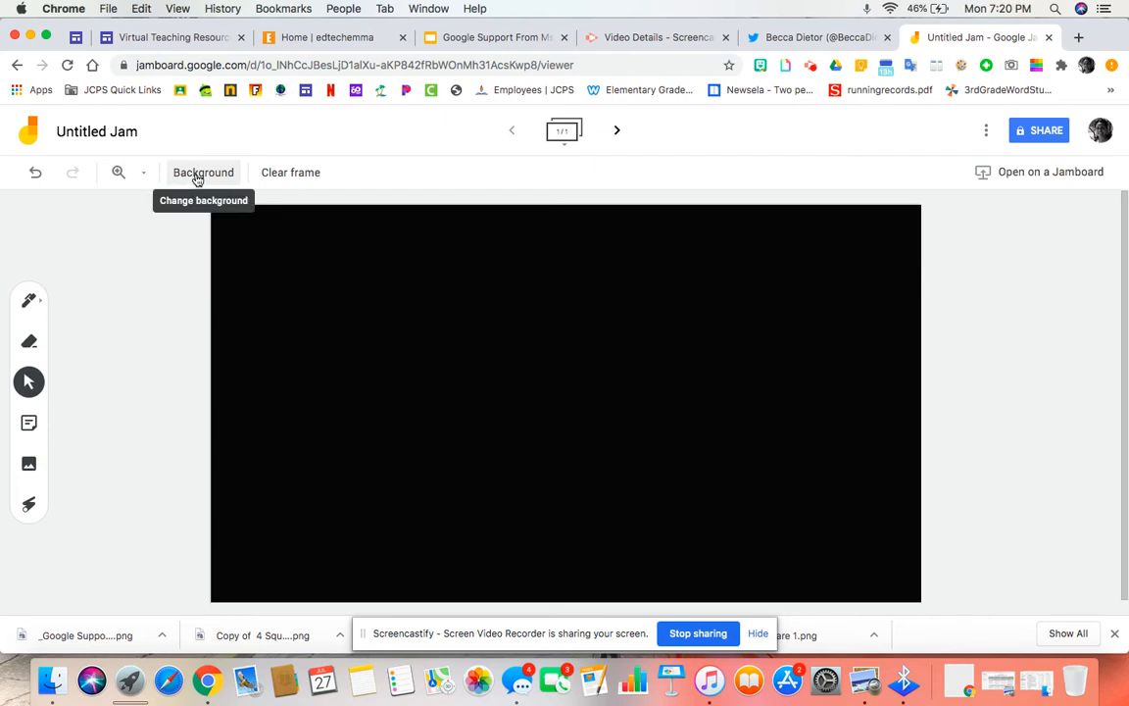
click(196, 177)
click(190, 207)
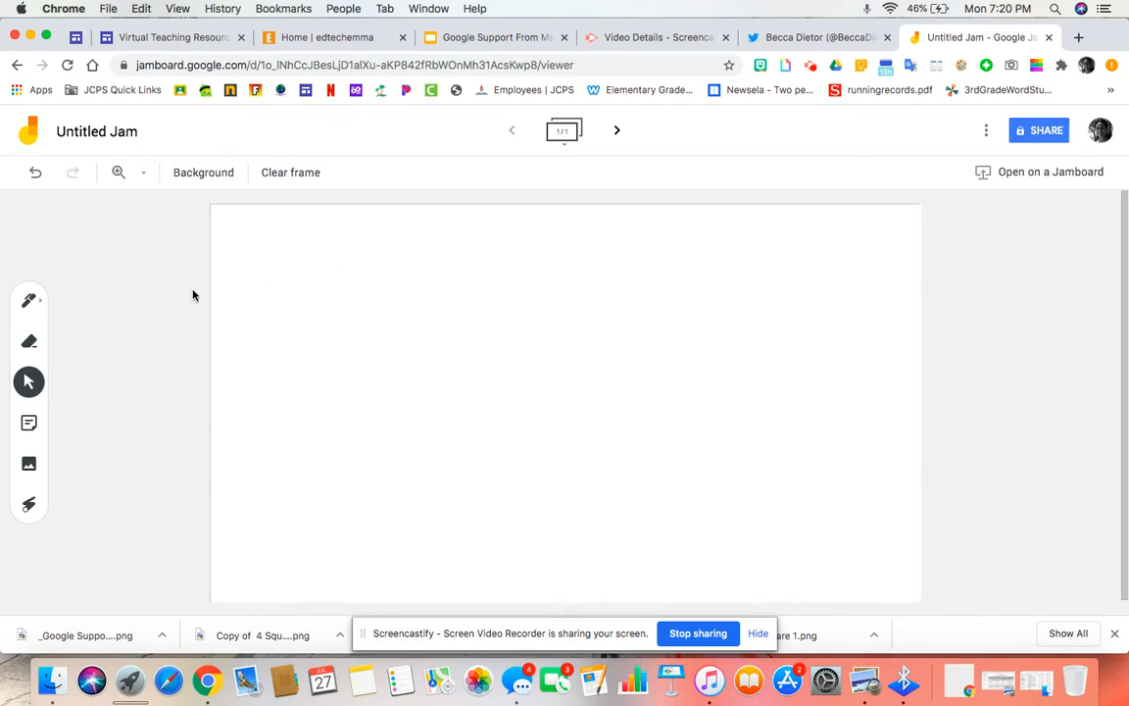
Step: Draw a large freehand zigzag across the frame with the black pen and clear the frame
click(32, 305)
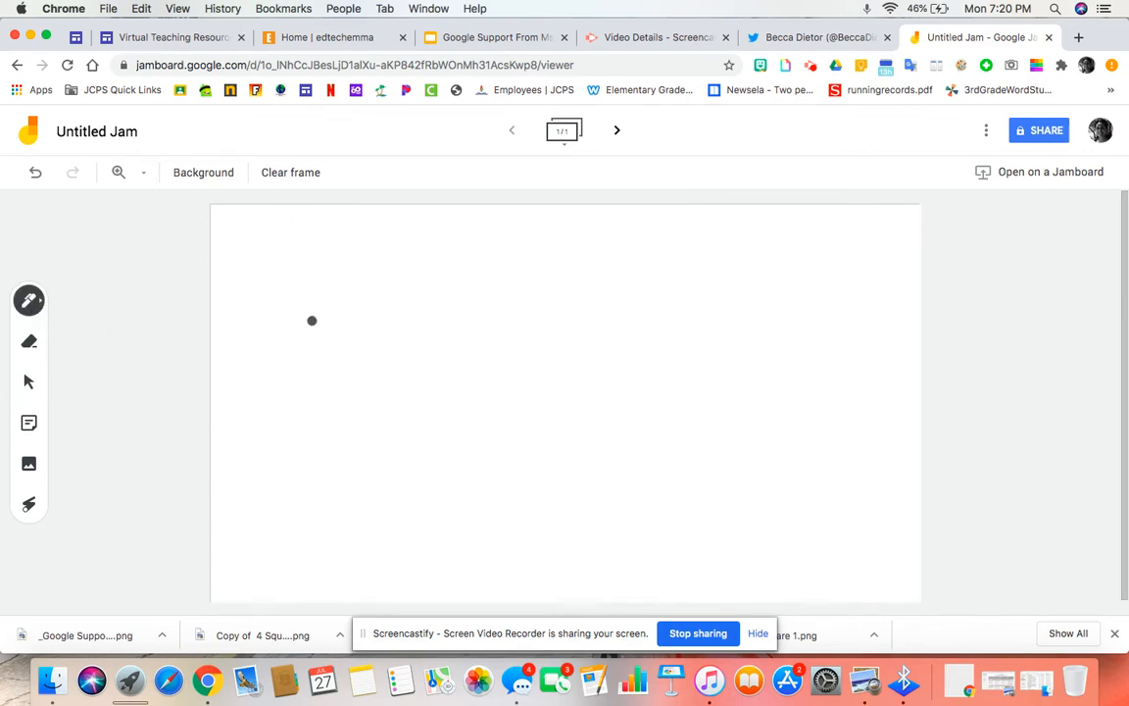
mouse_move(390, 279)
mouse_down()
mouse_move(619, 401)
mouse_move(632, 386)
mouse_up()
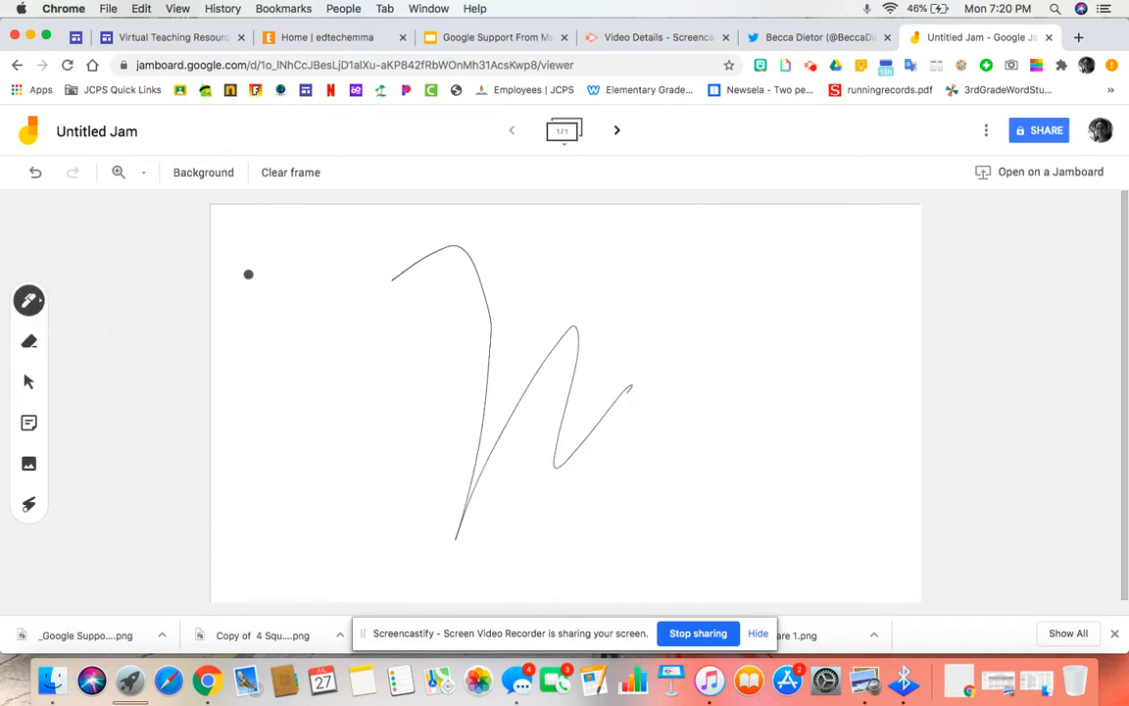
click(300, 180)
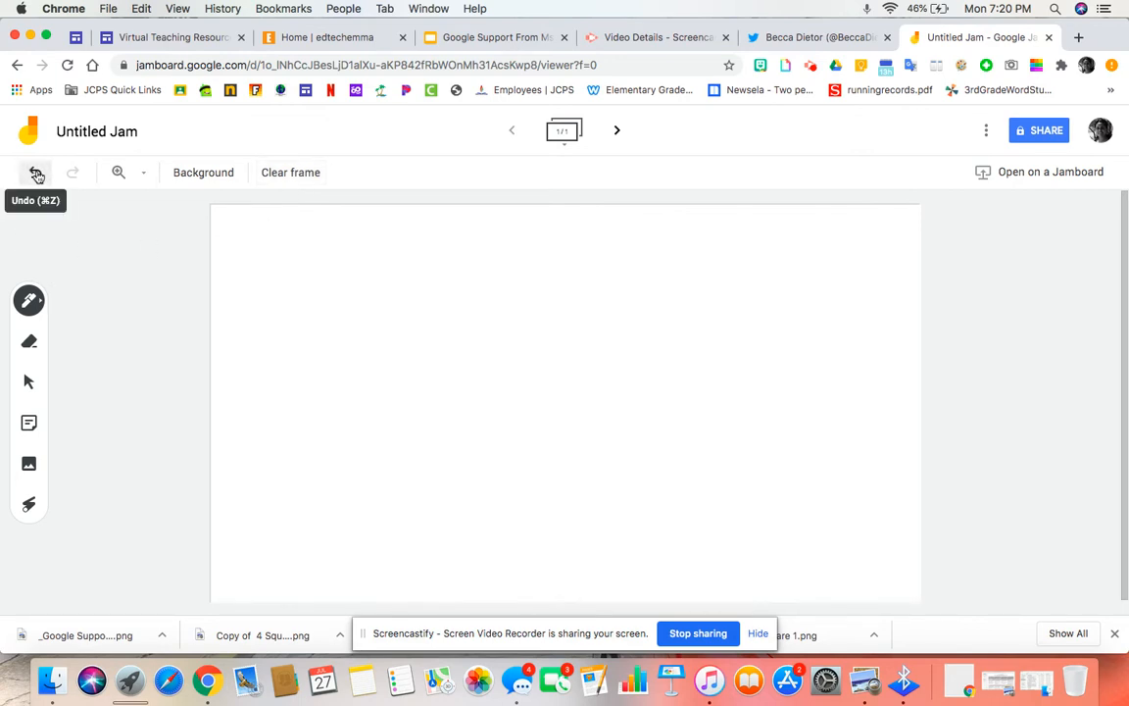
Step: Handwrite "hello" in the upper part of the frame with the black marker
click(40, 304)
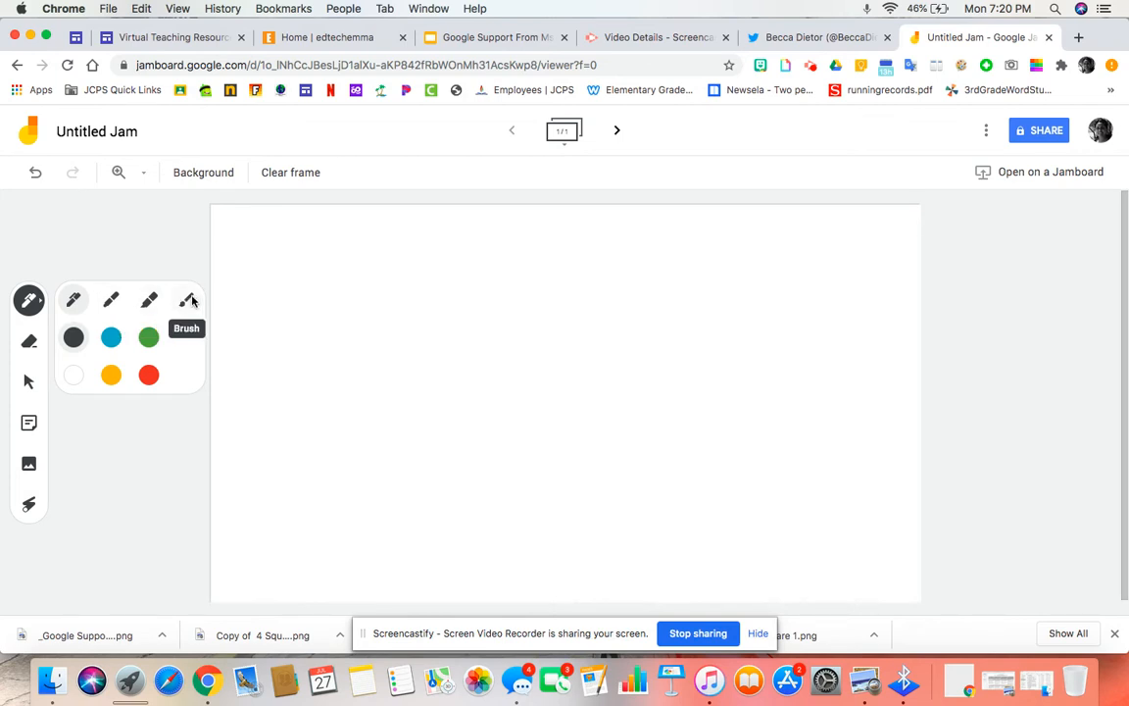
click(111, 305)
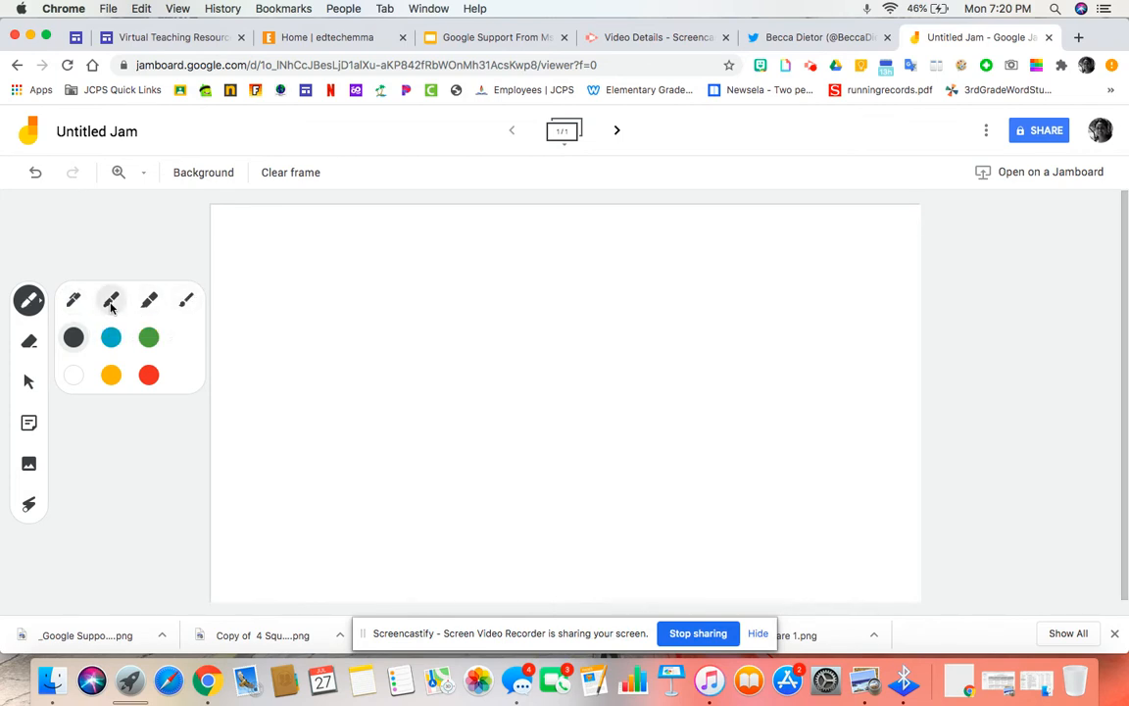
mouse_move(315, 272)
mouse_down()
mouse_move(360, 338)
mouse_move(393, 355)
mouse_move(468, 363)
mouse_up()
mouse_move(496, 322)
mouse_down()
mouse_move(524, 338)
mouse_move(479, 313)
mouse_up()
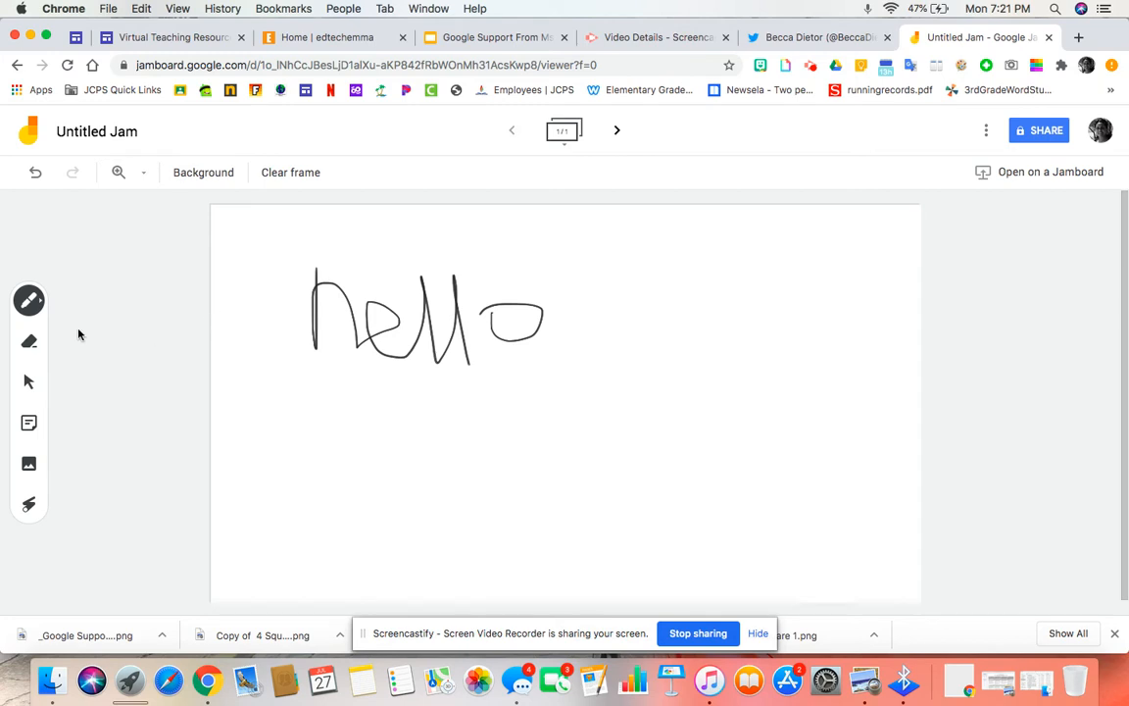
Step: Highlight the handwritten "hello" with several blue highlighter strokes
click(30, 298)
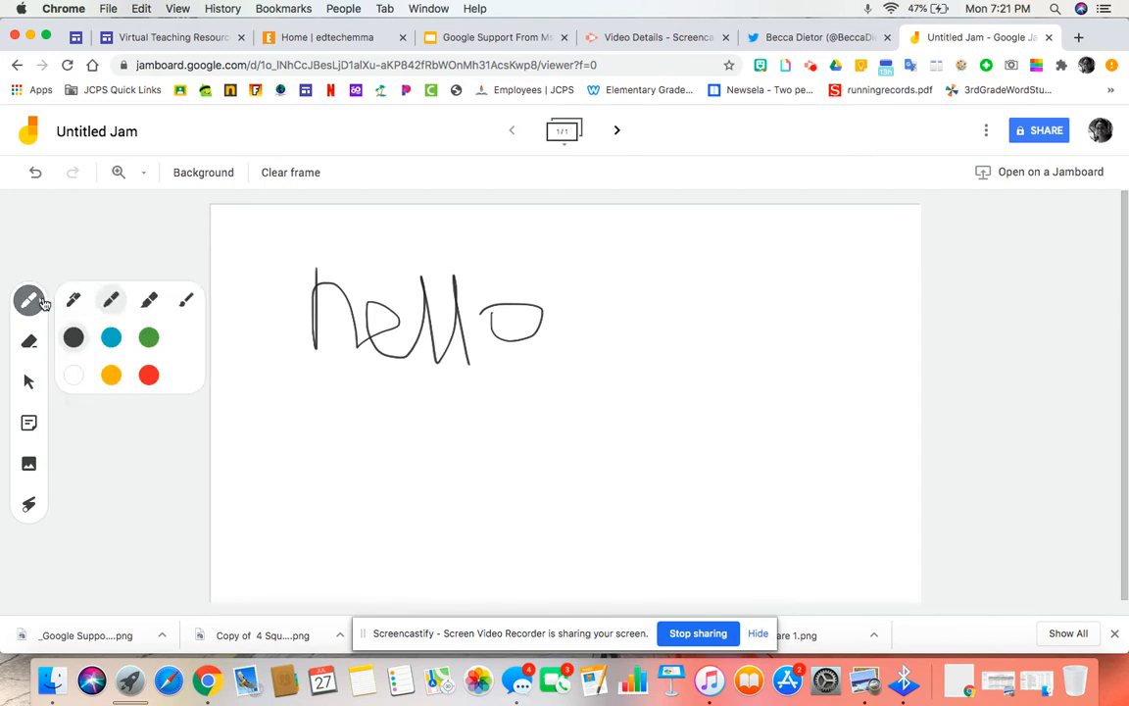
click(111, 339)
click(149, 302)
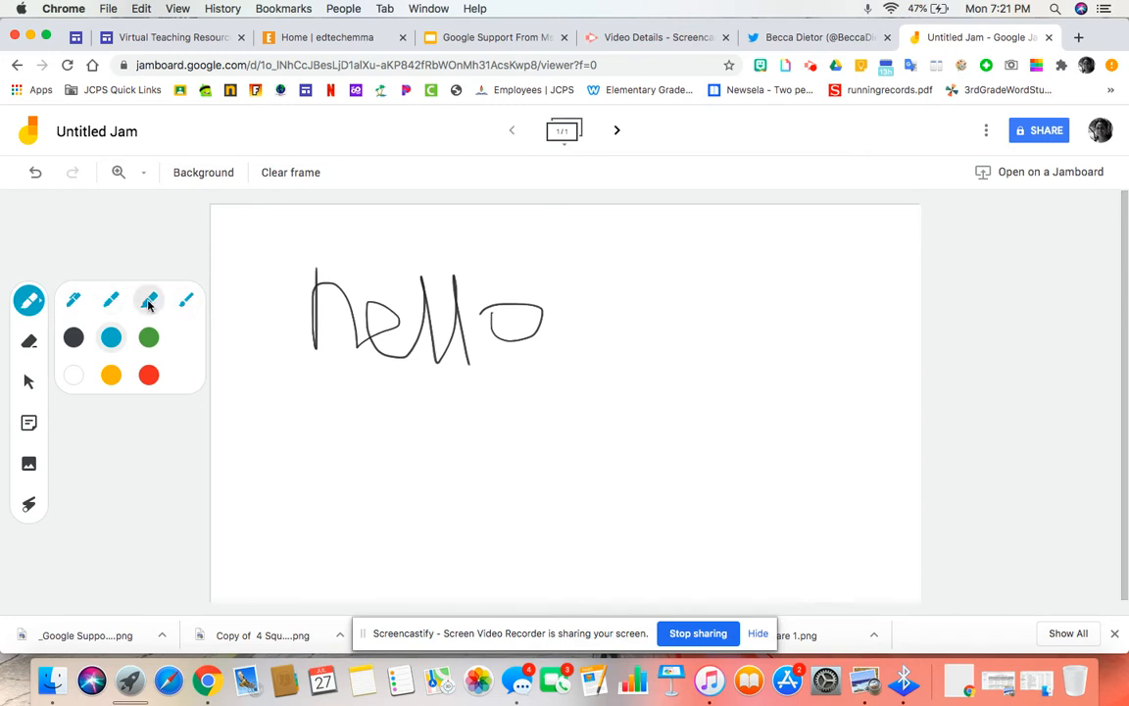
mouse_move(314, 289)
mouse_down()
mouse_move(441, 295)
mouse_move(226, 365)
mouse_move(245, 306)
mouse_move(461, 284)
mouse_move(352, 312)
mouse_up()
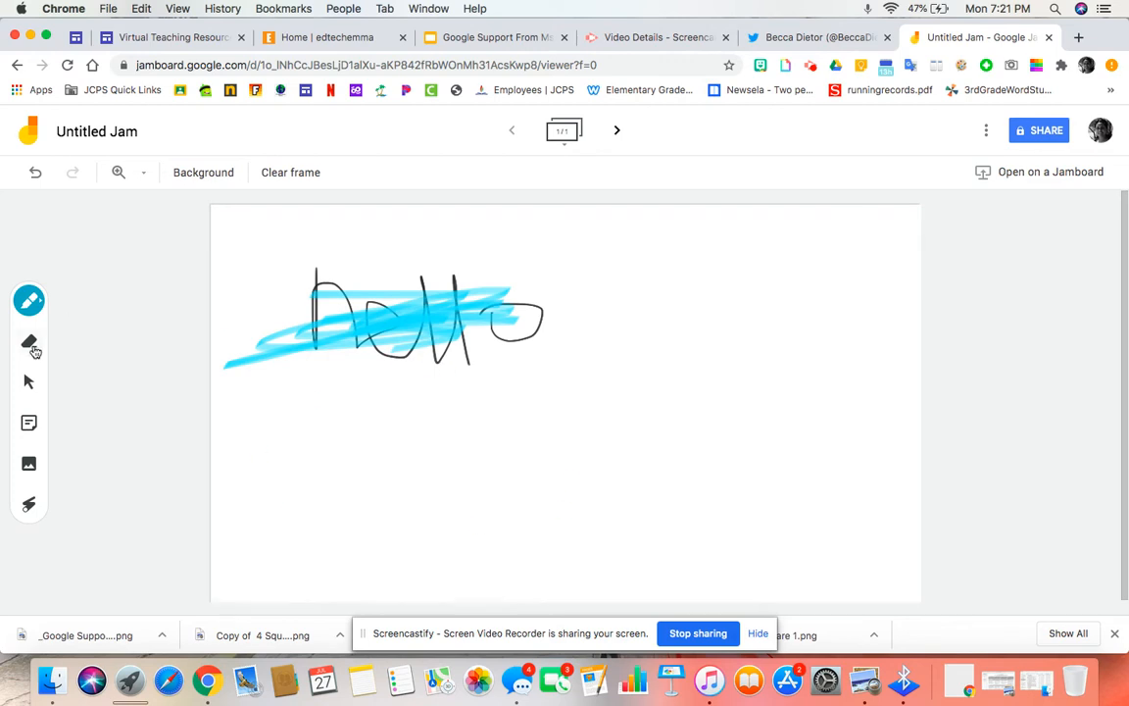
Step: Erase over the highlighted "hello", clear the whole frame and return to the Select tool
click(32, 349)
mouse_move(215, 327)
mouse_down()
mouse_move(242, 367)
mouse_move(368, 373)
mouse_move(432, 285)
mouse_move(499, 312)
mouse_move(388, 284)
mouse_up()
click(309, 177)
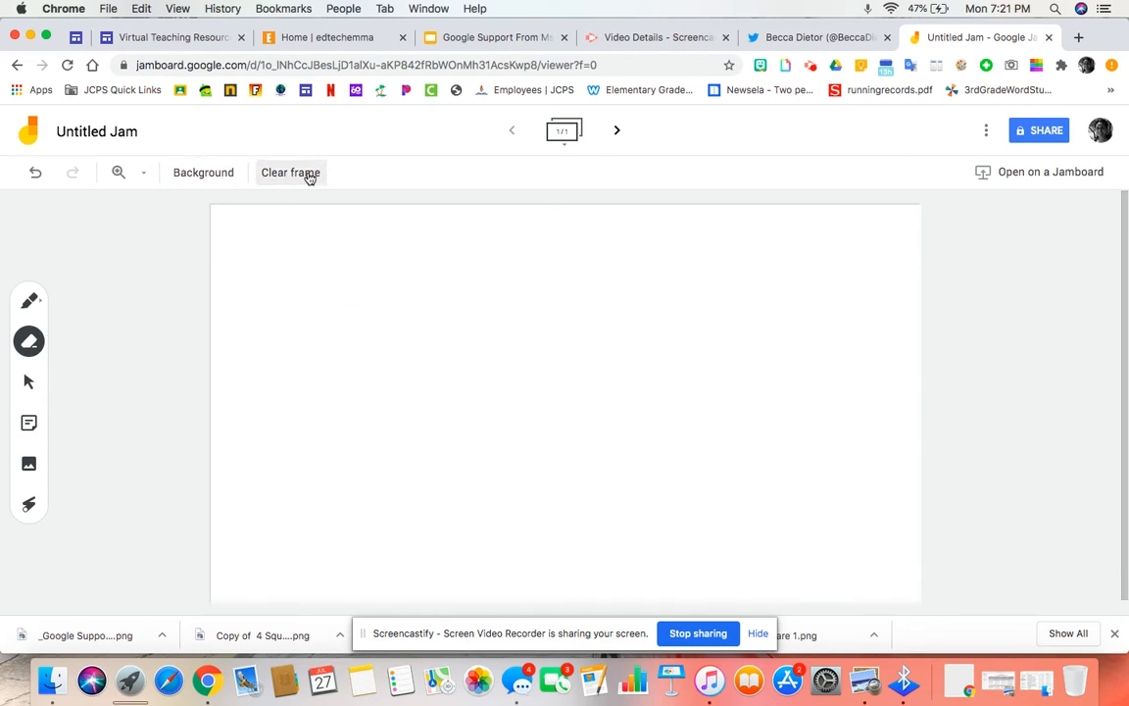
click(29, 382)
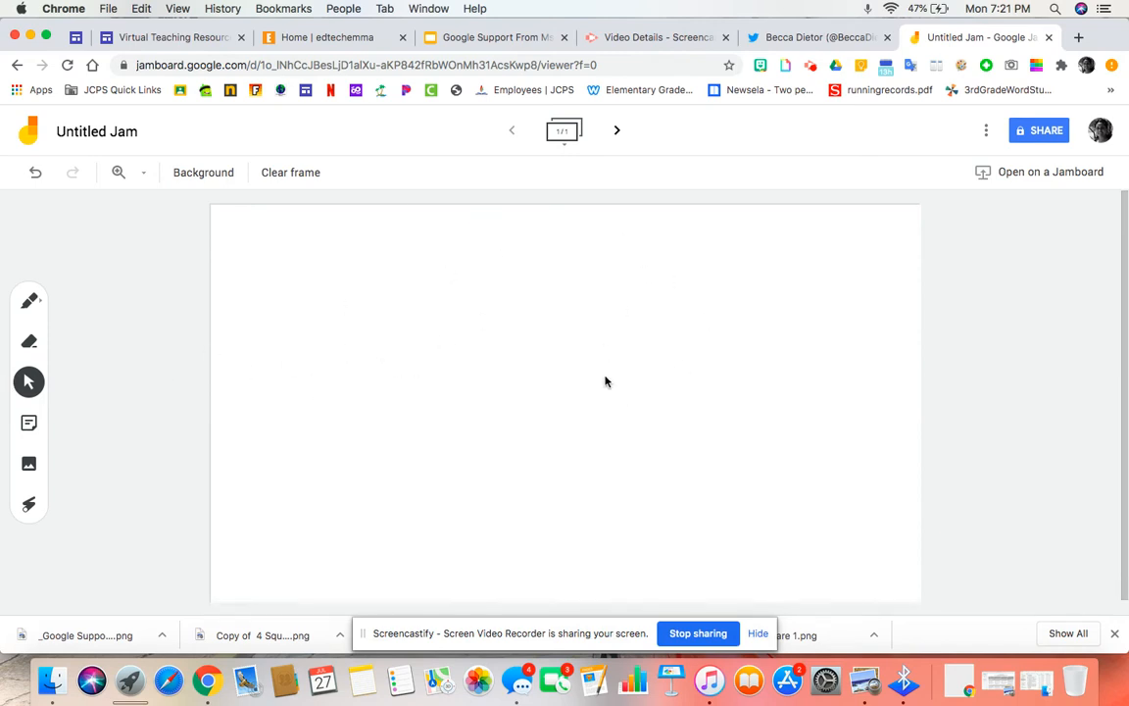
Step: Add a yellow sticky note reading "Ideas for your next class party"
click(30, 433)
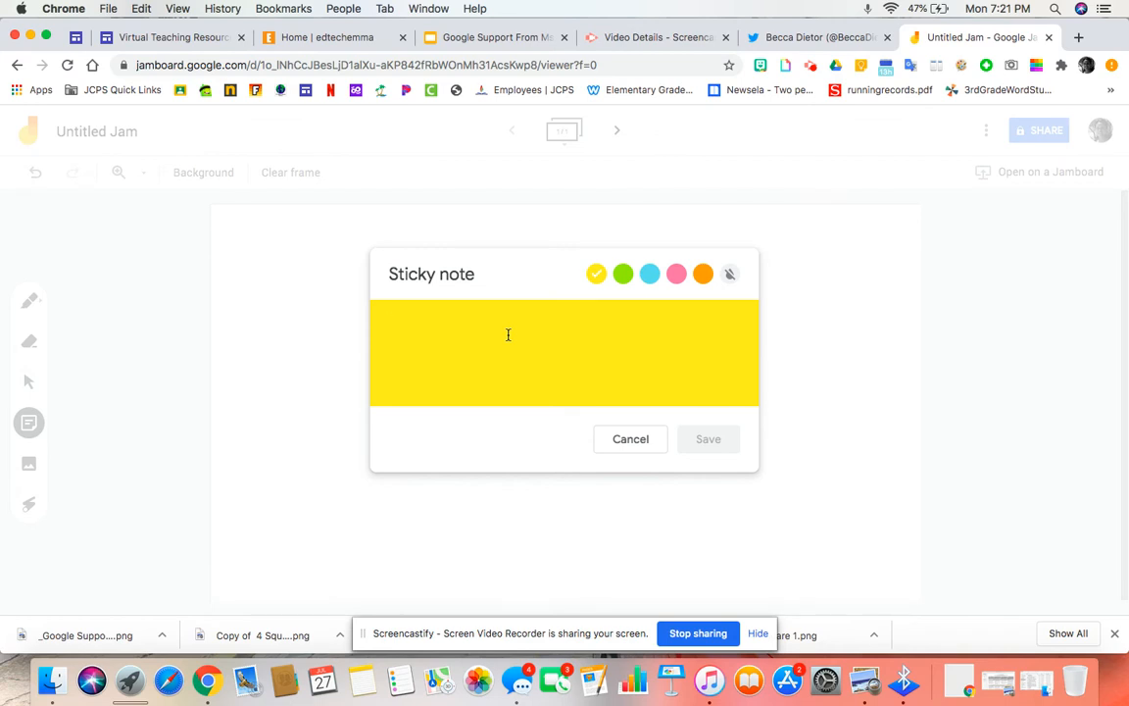
text(Ideas sfor your next cla)
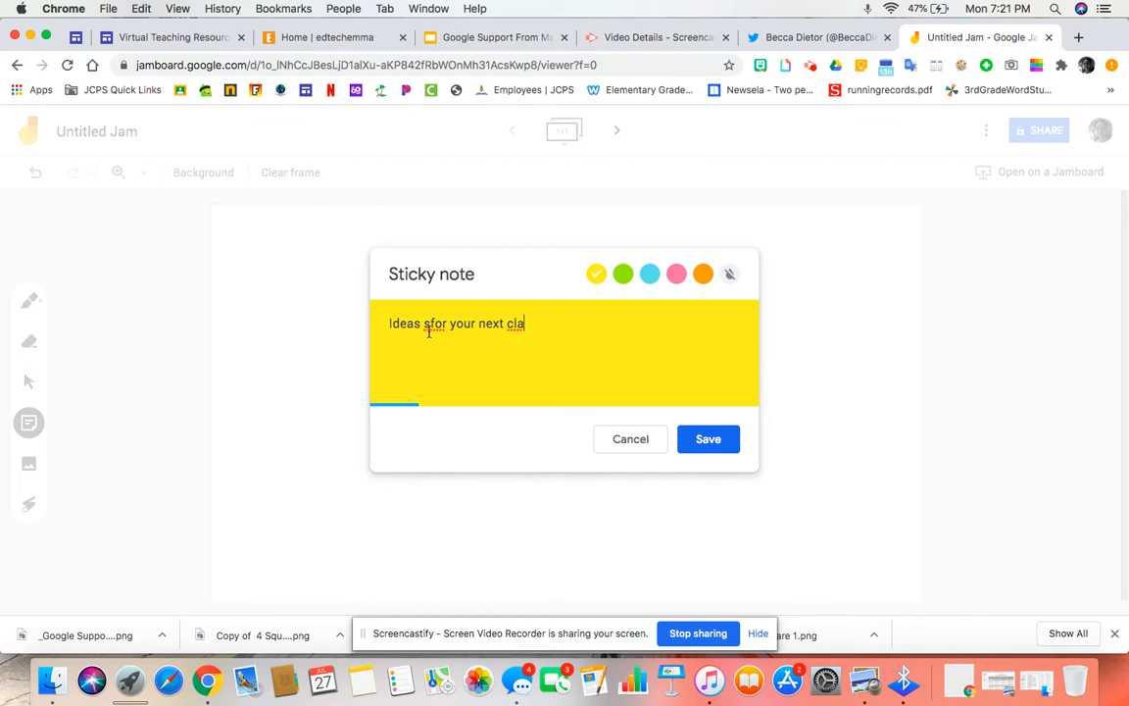
key(BackSpace)
key(BackSpace)
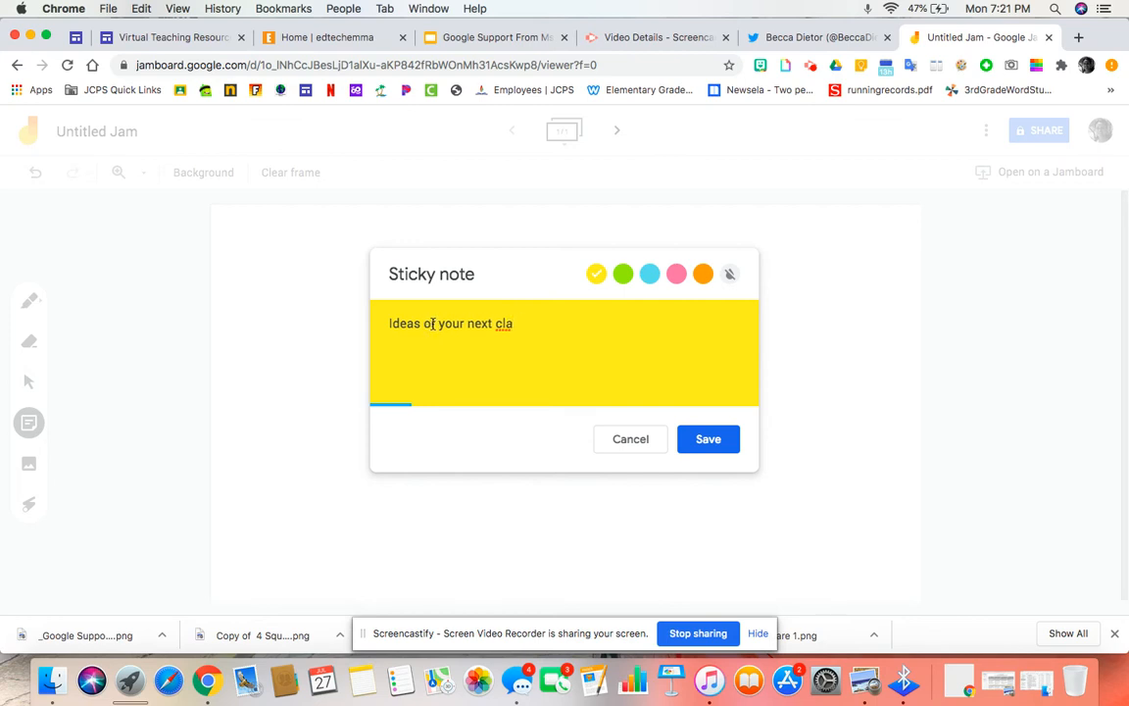
text(f)
text(ss party)
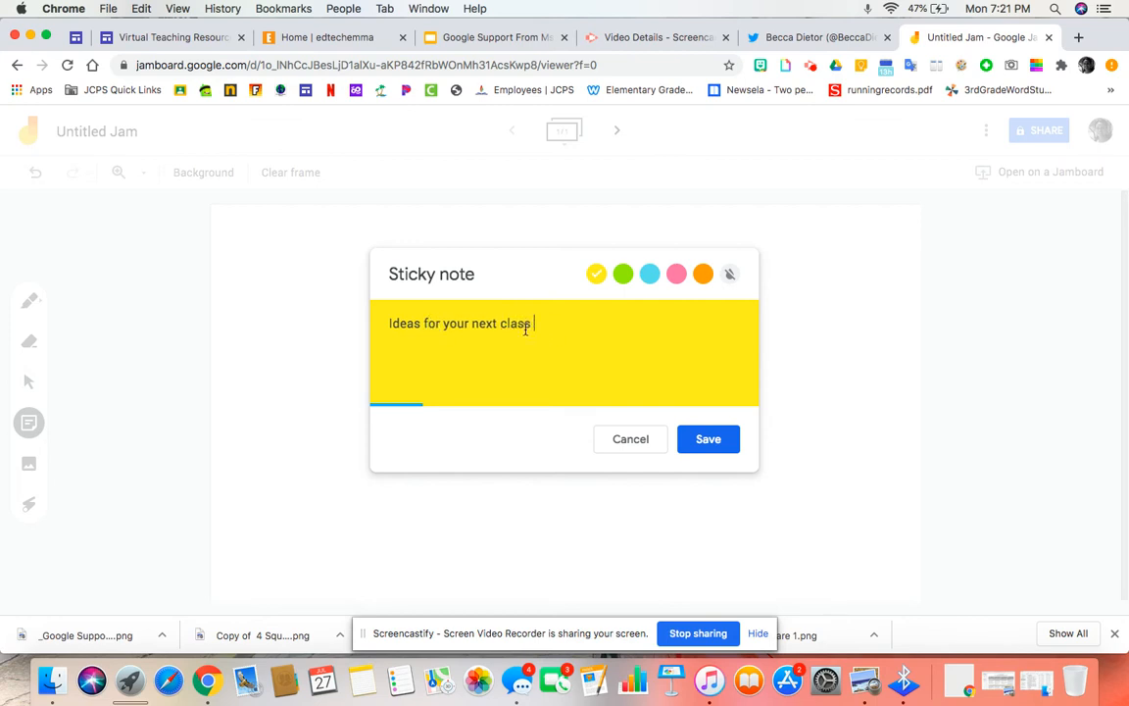
click(711, 438)
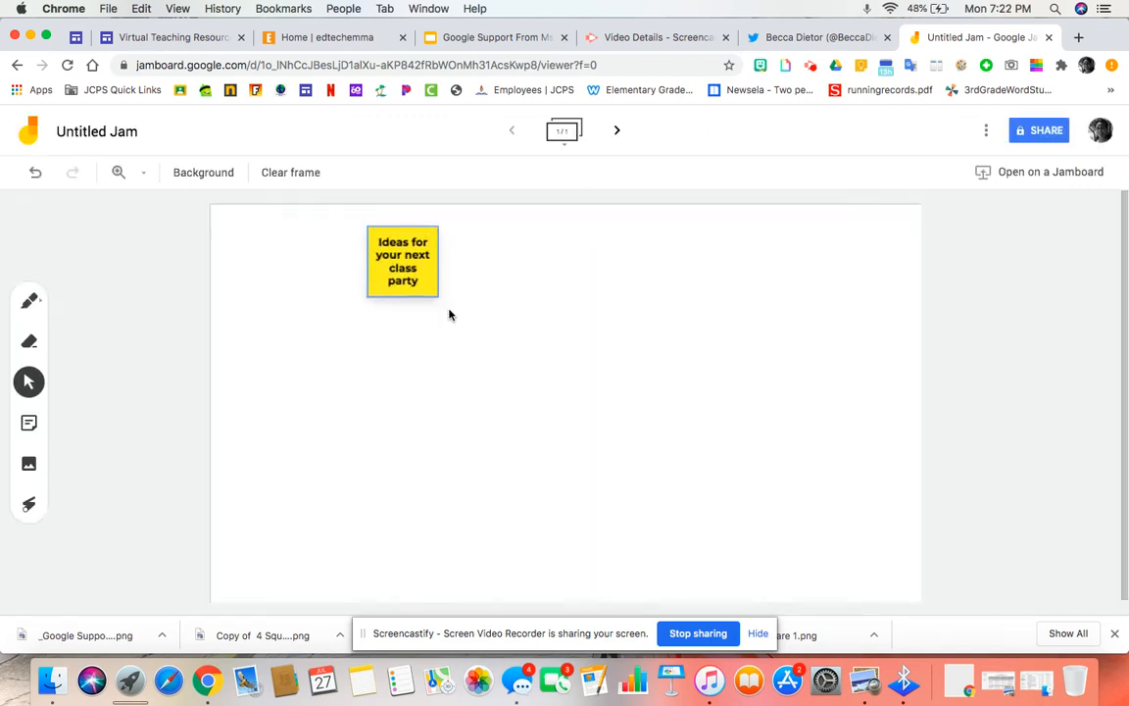
Step: Move the yellow class party note to about the center of the frame, keeping its text
drag(392, 281, 591, 400)
double_click(591, 400)
click(688, 440)
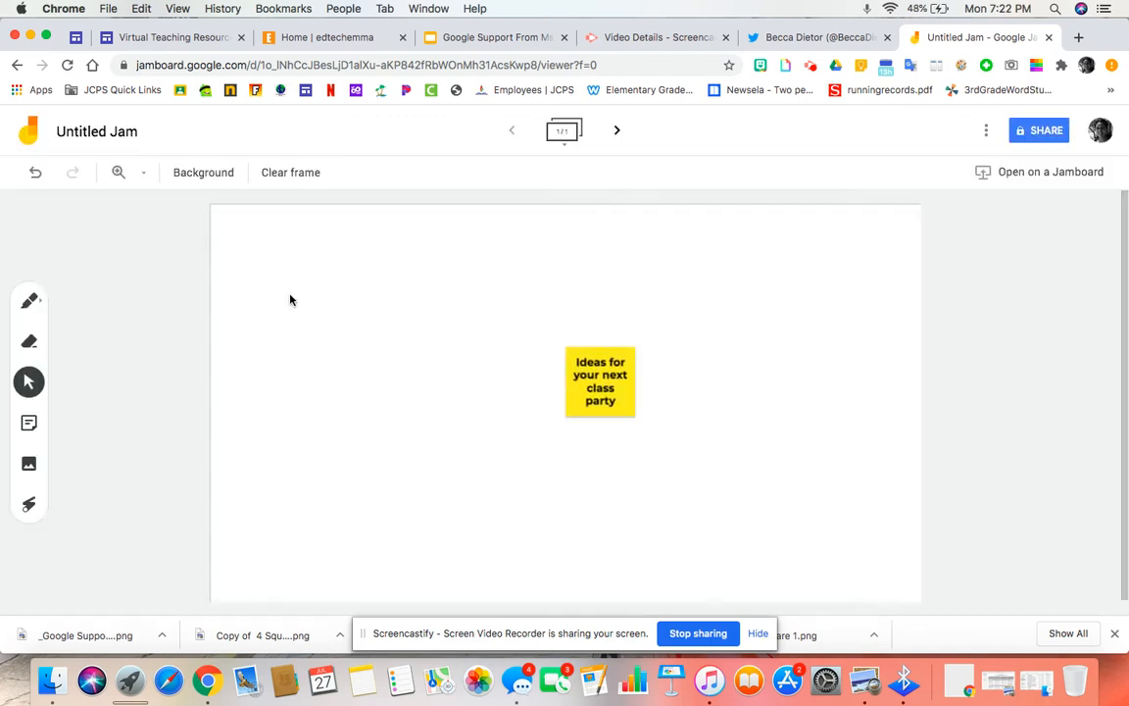
Step: Add a green sticky note reading "ice cream party" to the frame
click(29, 424)
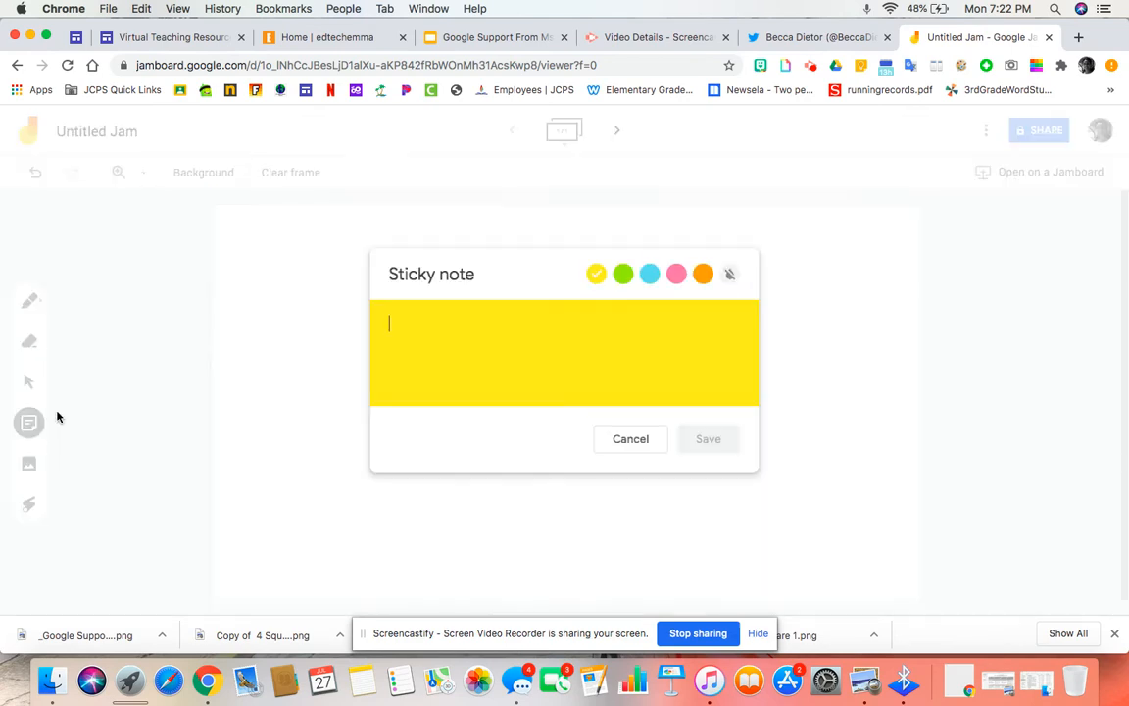
click(624, 274)
text(I)
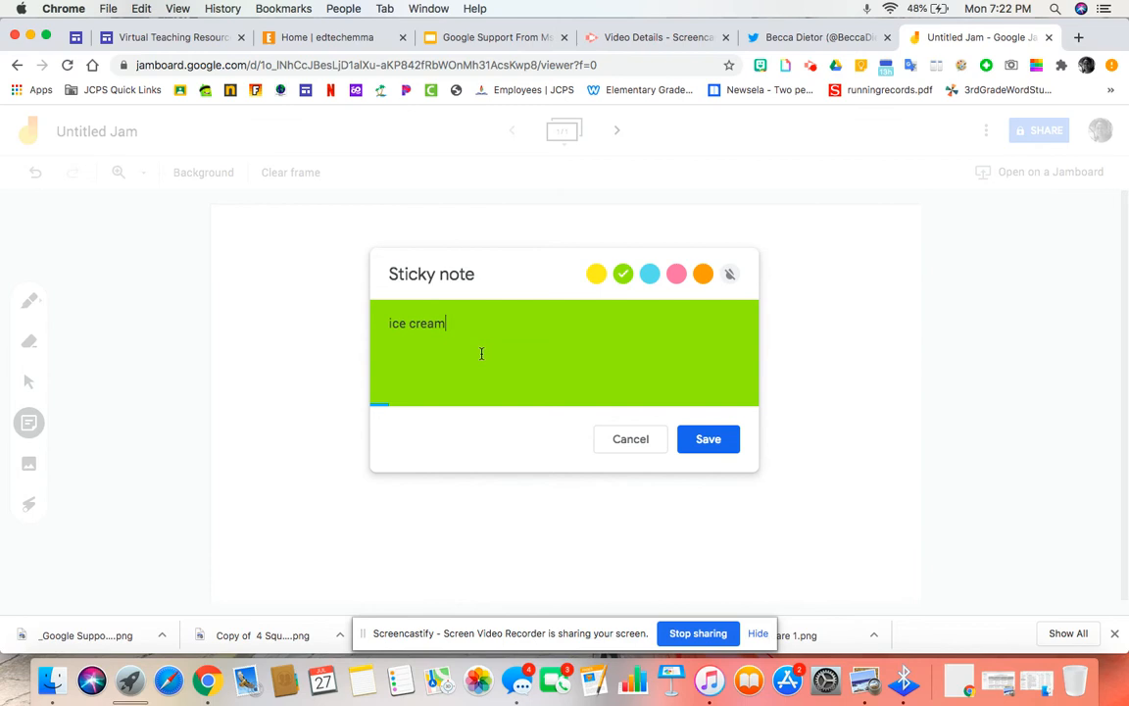
text(ce cream party)
click(699, 453)
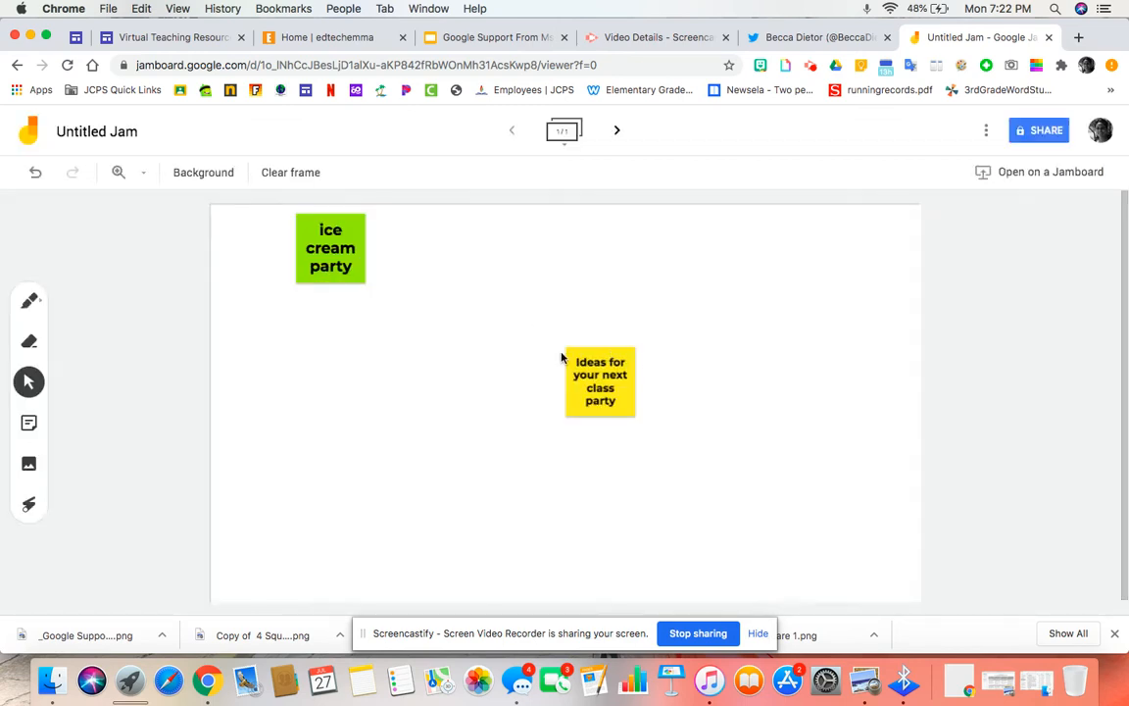
Step: Recolor the "ice cream party" note yellow after trying the other color options, and delete the note
double_click(321, 270)
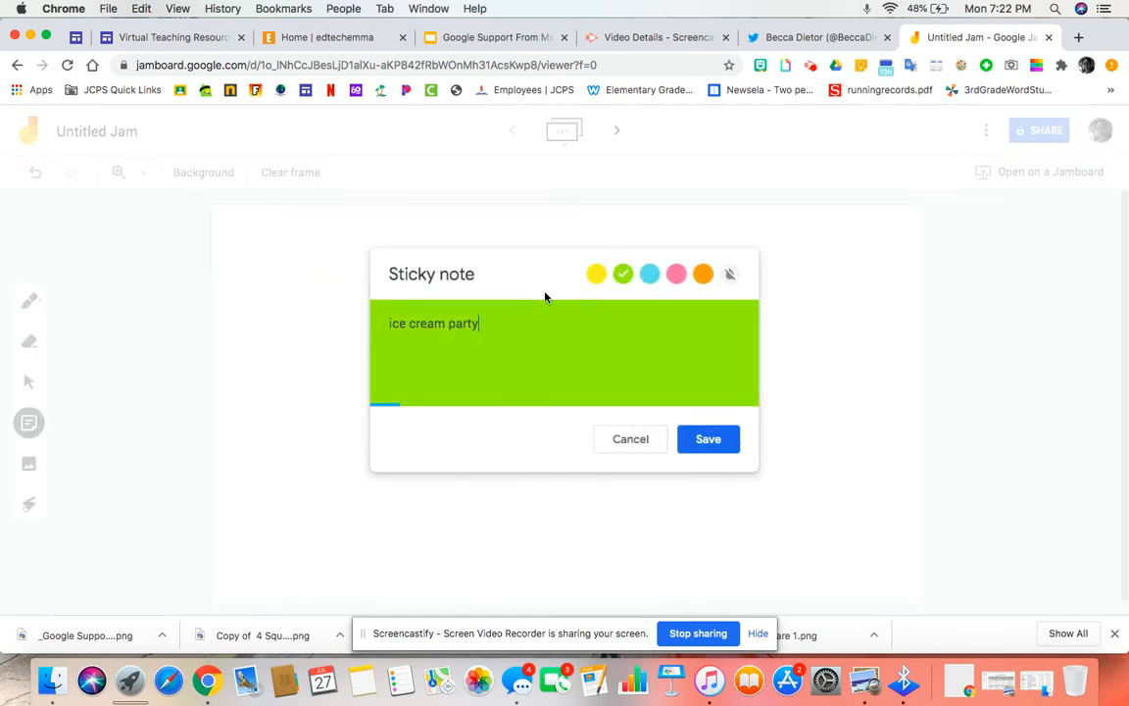
click(596, 274)
click(648, 275)
click(677, 274)
click(702, 274)
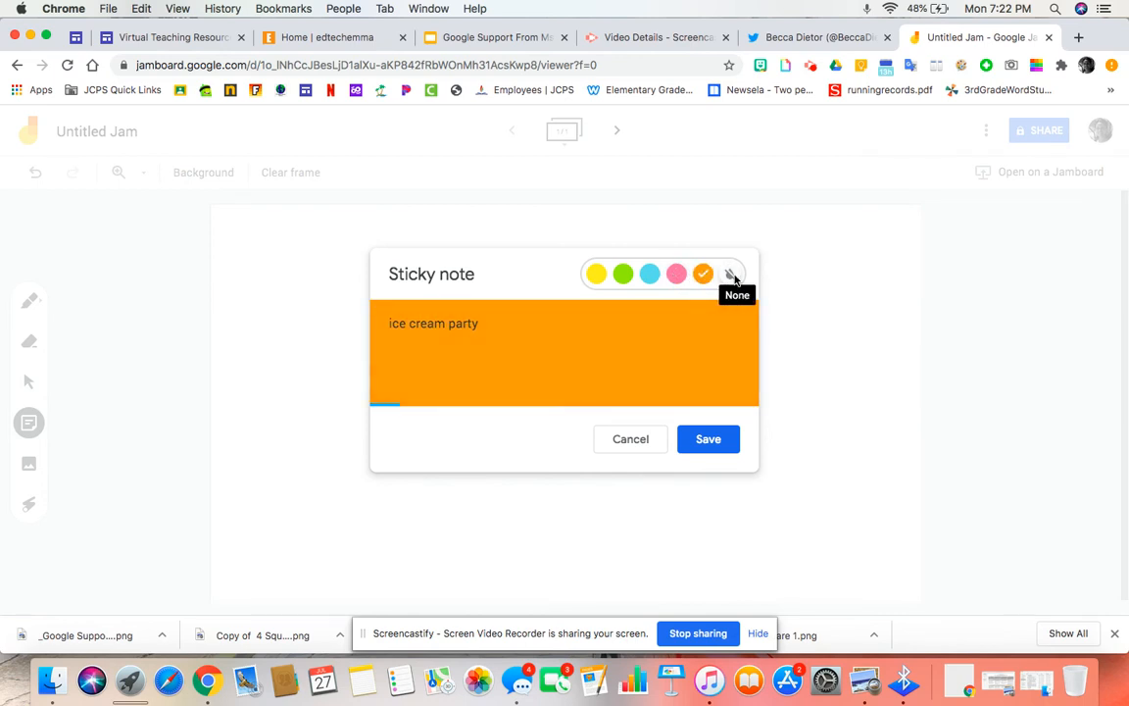
click(729, 276)
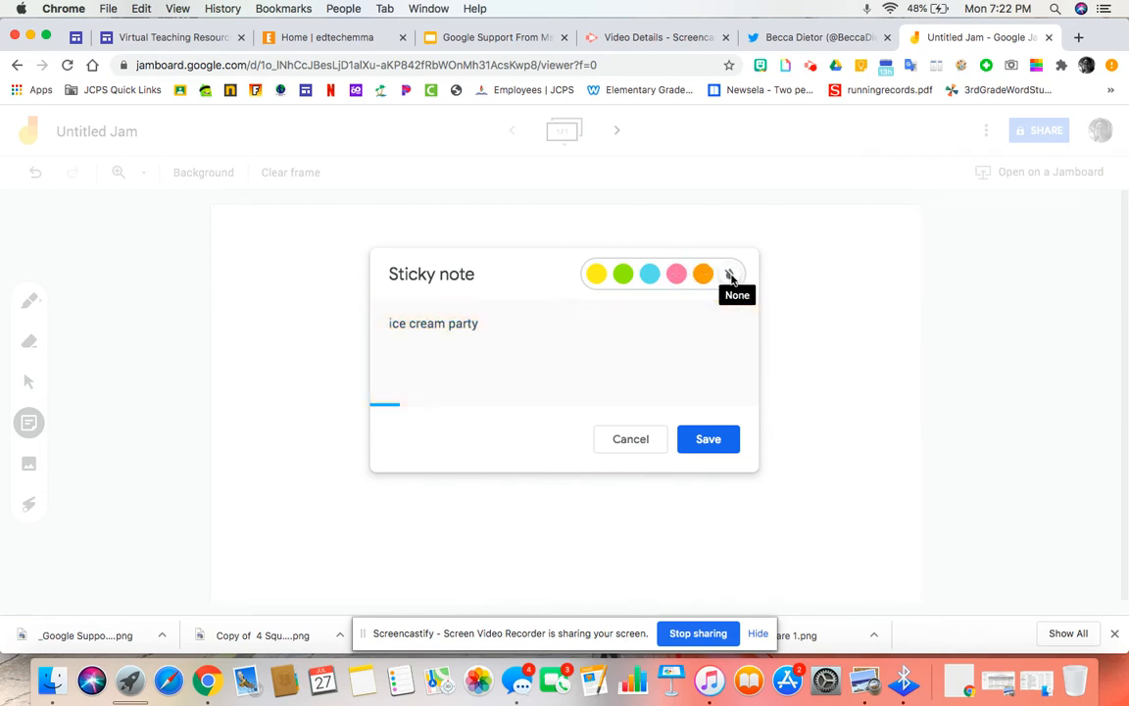
click(596, 274)
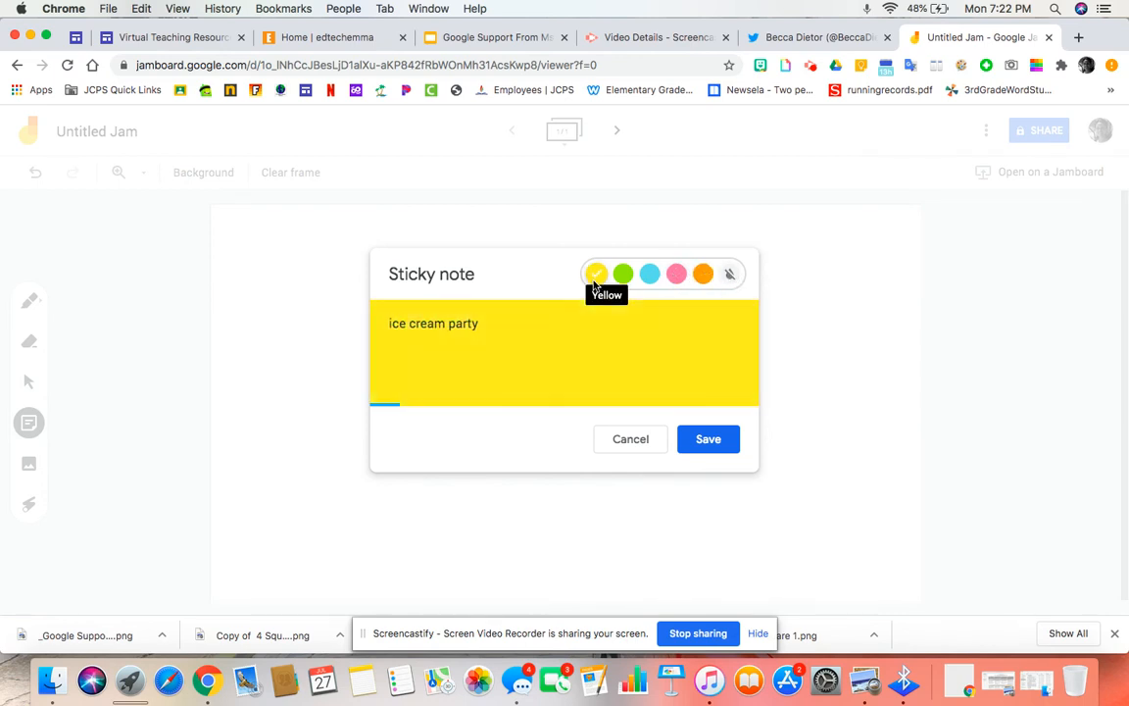
click(711, 439)
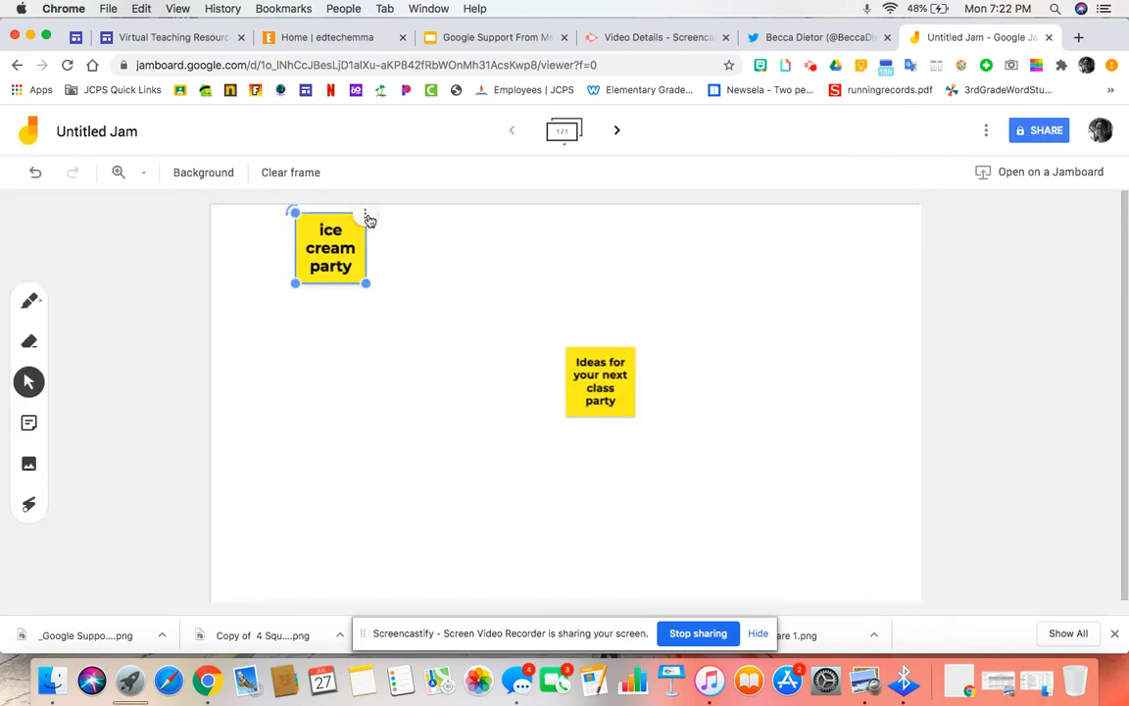
click(365, 215)
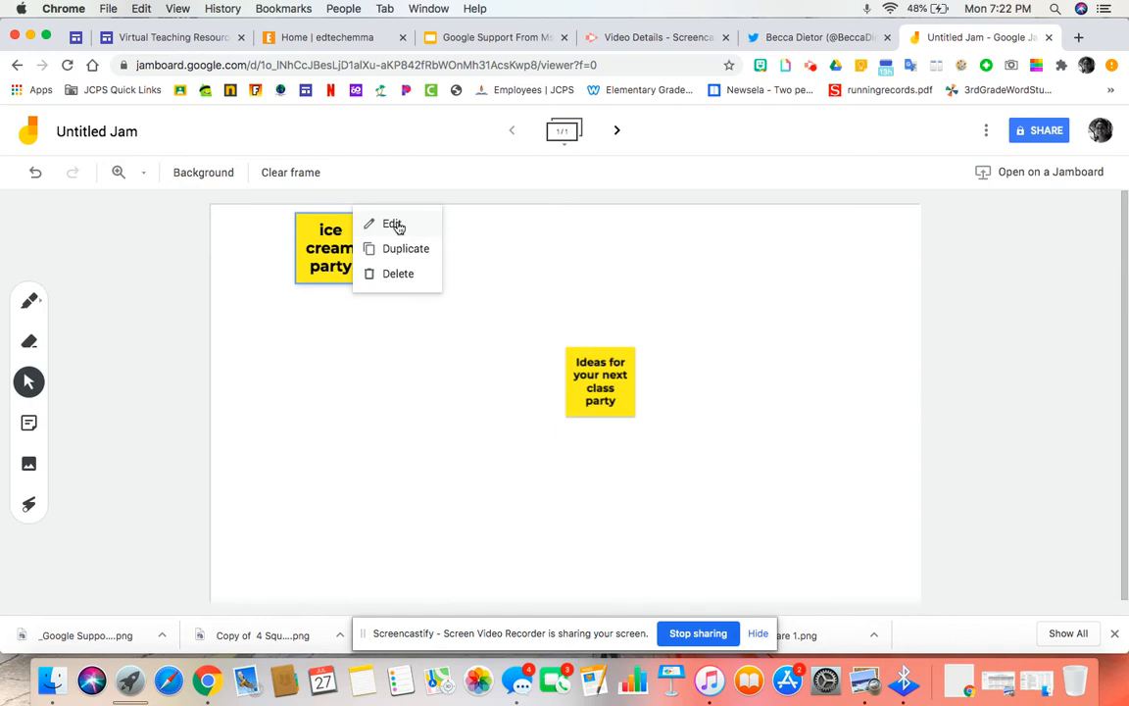
click(399, 277)
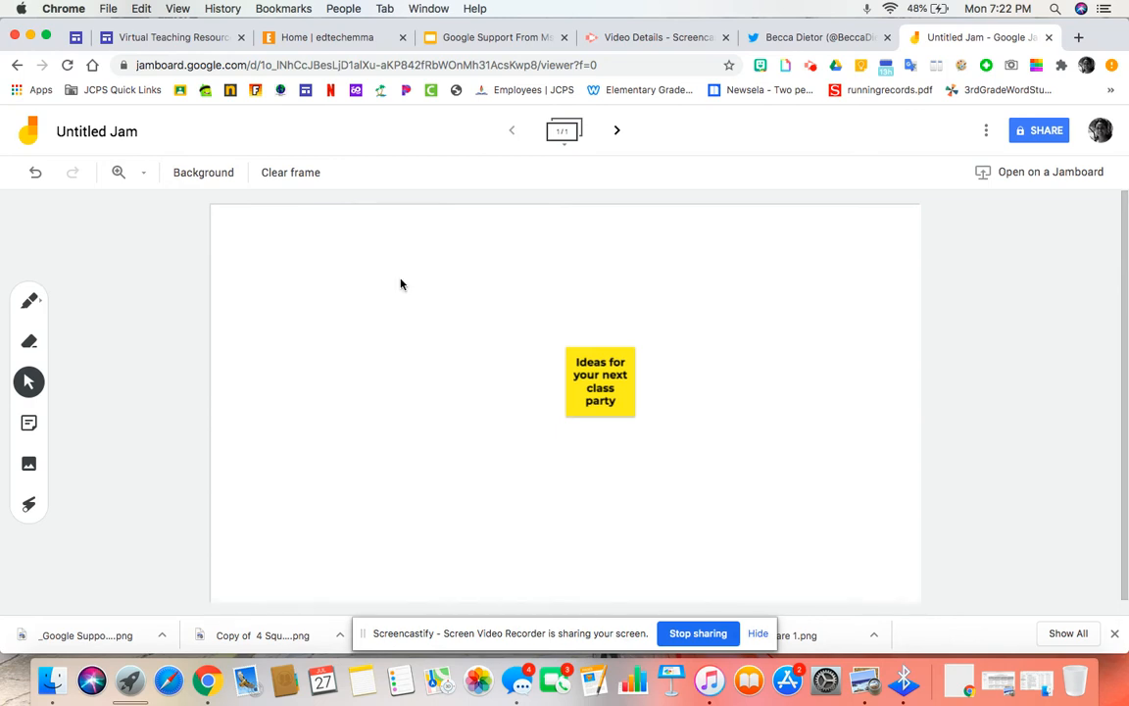
Step: Insert the image "_4 Square Templates.png" from the Downloads folder into the frame
click(28, 466)
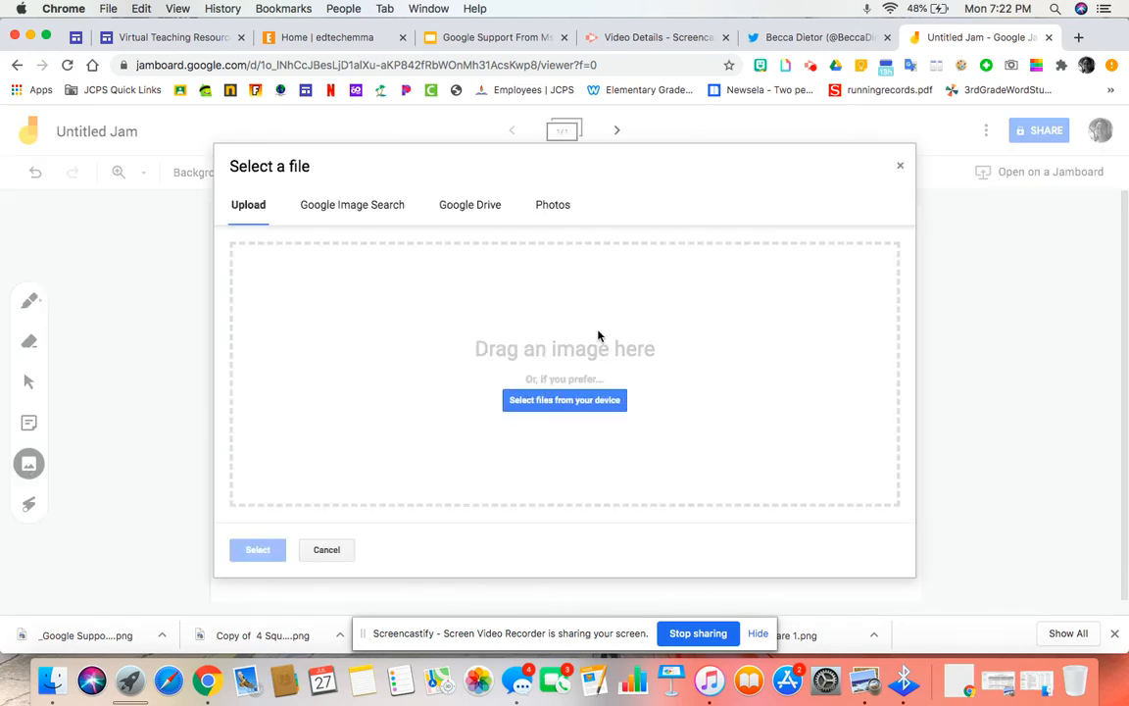
click(574, 402)
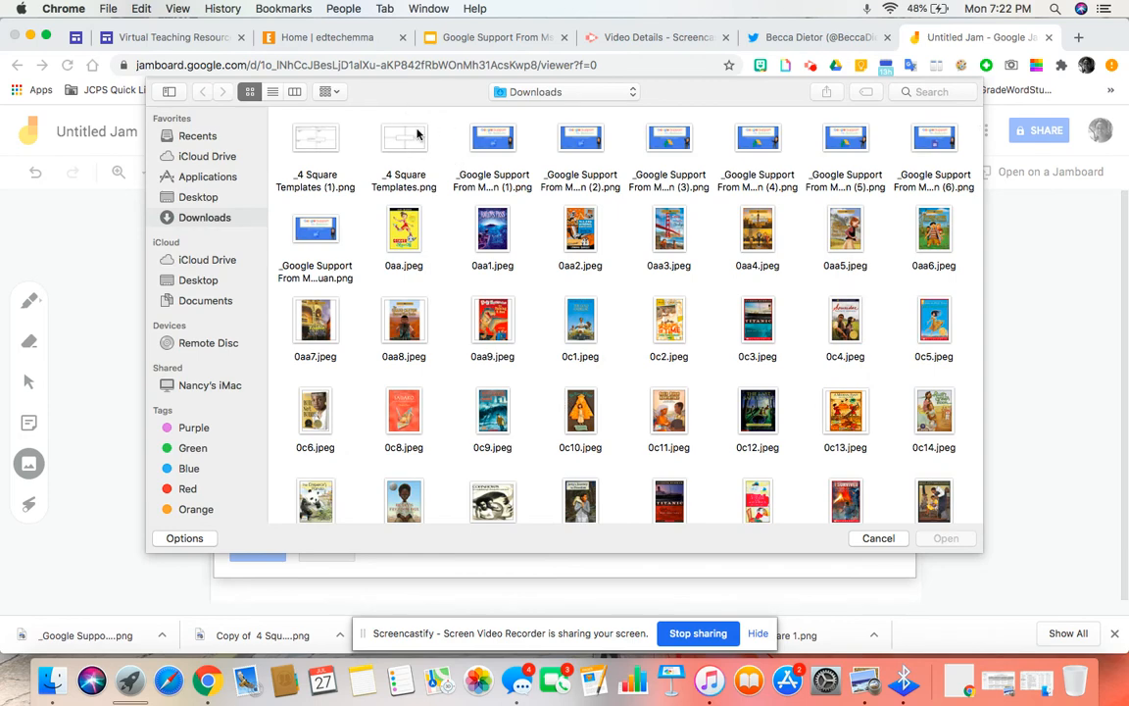
click(415, 137)
click(953, 542)
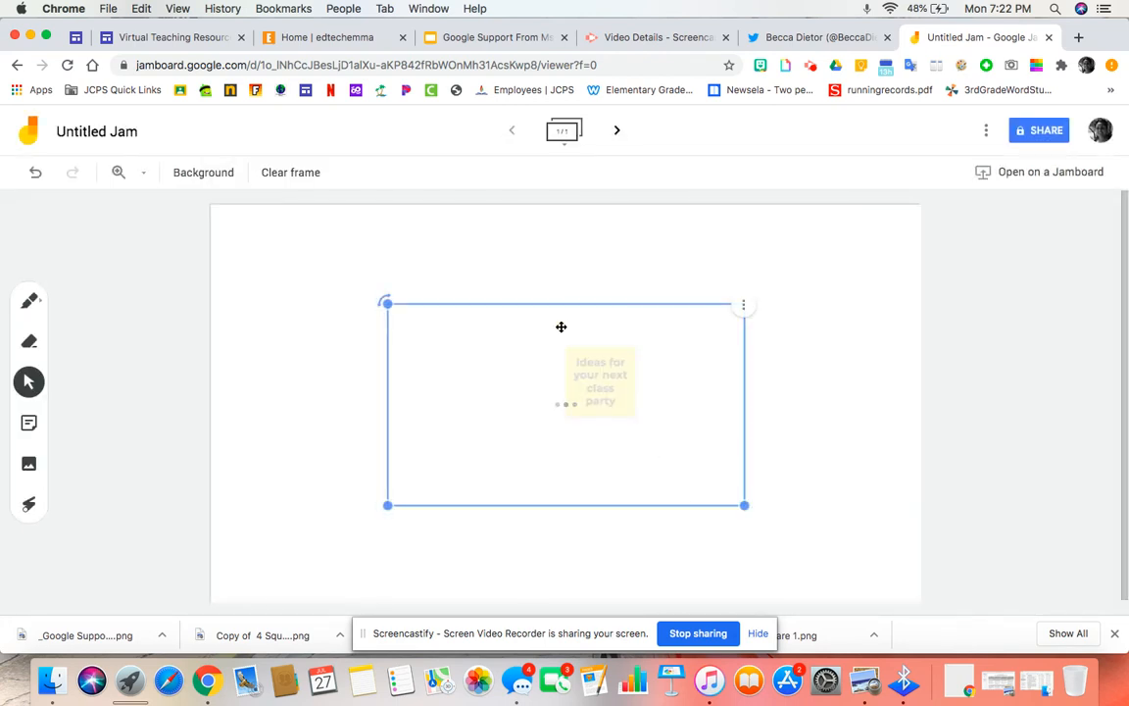
Step: Move the four-square template image off the yellow class party note and delete that note
drag(507, 307, 338, 371)
click(600, 381)
key(Delete)
Step: Align the four-square template with the frame's upper-left corner and enlarge it to fill the whole frame
click(372, 441)
drag(372, 441, 370, 274)
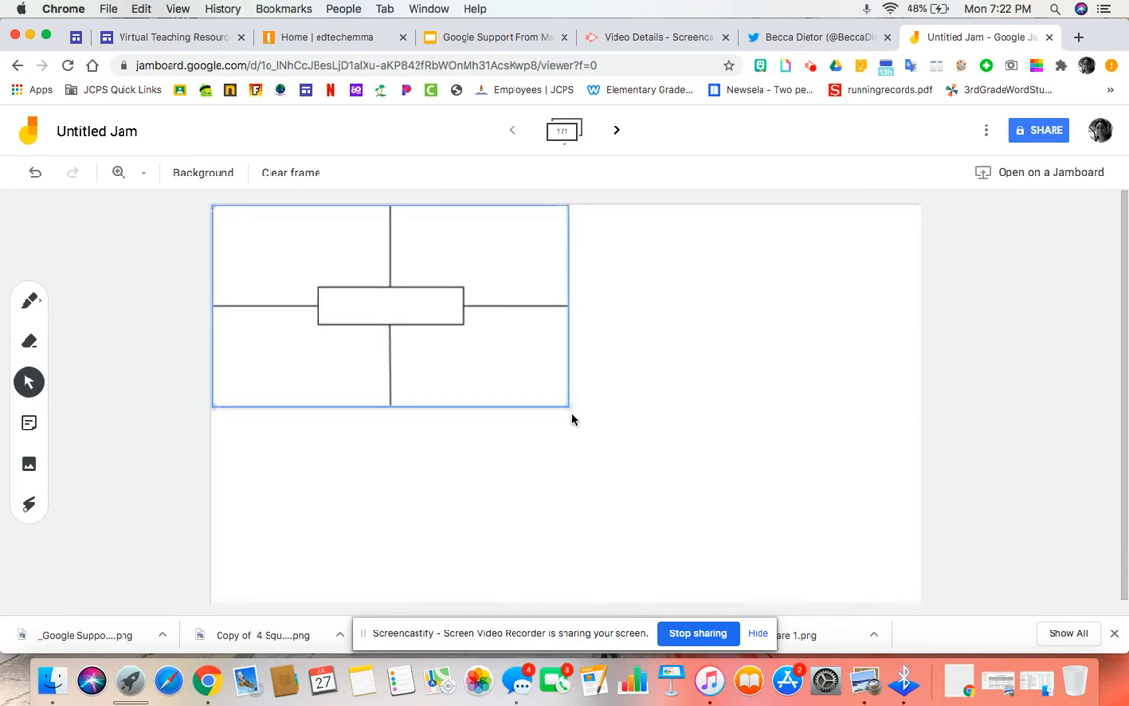
drag(569, 405, 932, 580)
click(993, 544)
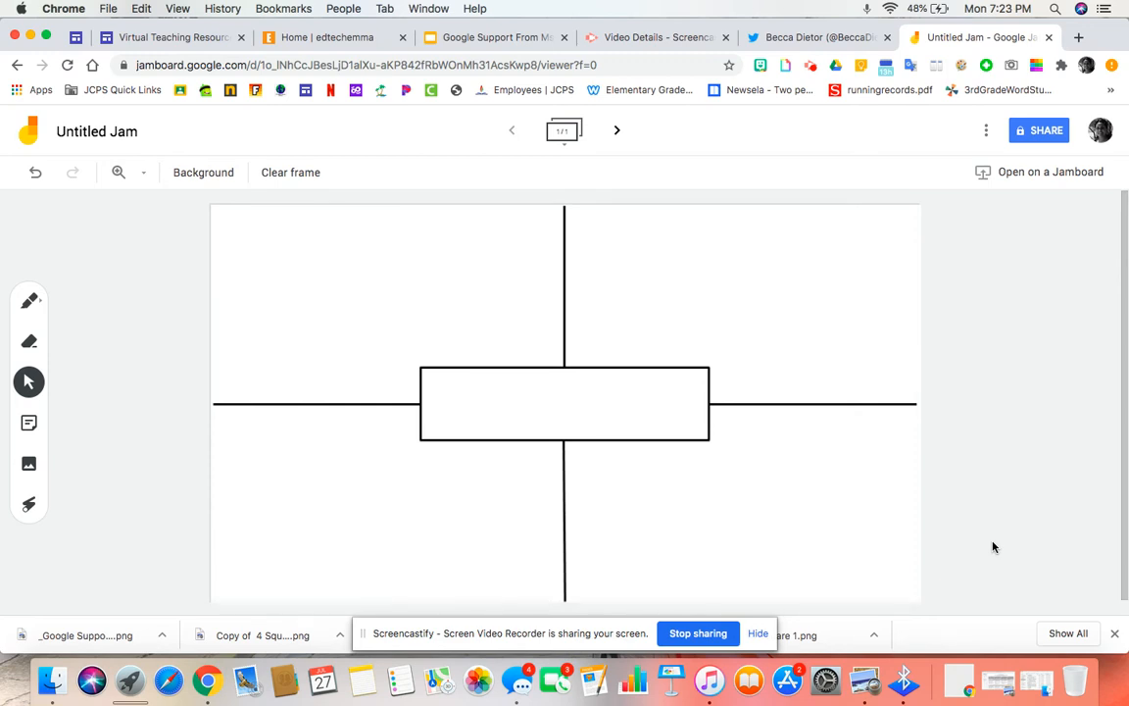
Step: Draw a small blue pen scribble inside the template's center box and point at it with the laser
click(34, 301)
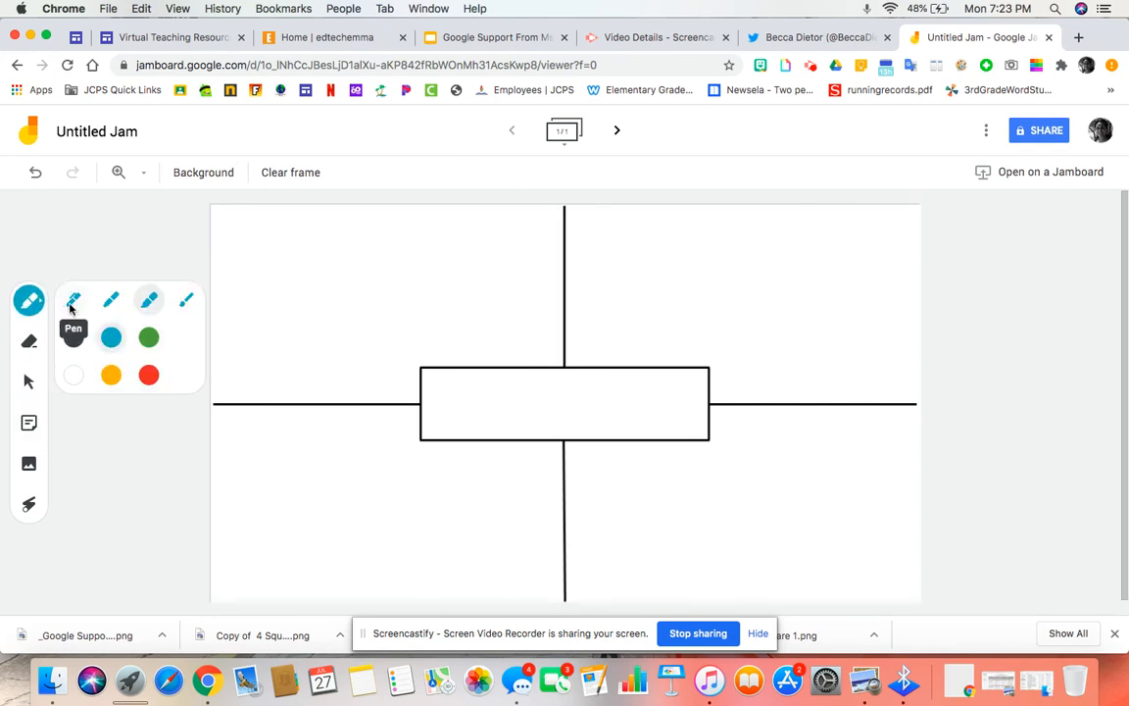
mouse_move(449, 386)
mouse_down()
mouse_move(449, 401)
mouse_move(485, 378)
mouse_move(478, 388)
mouse_up()
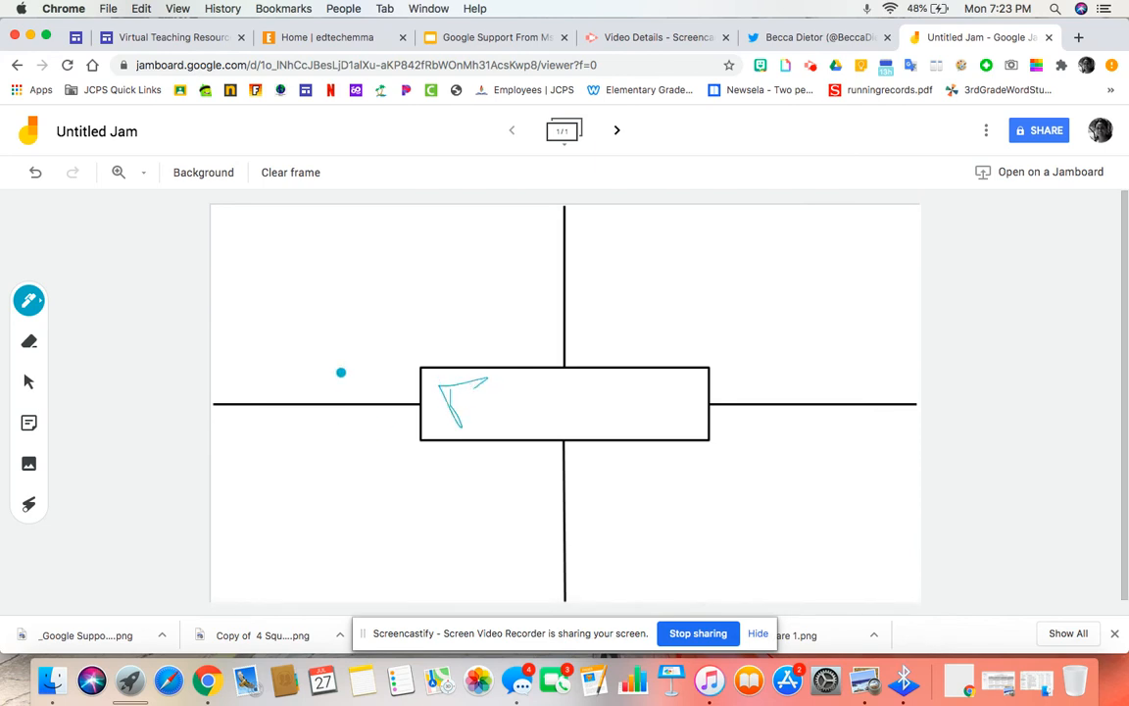
click(28, 423)
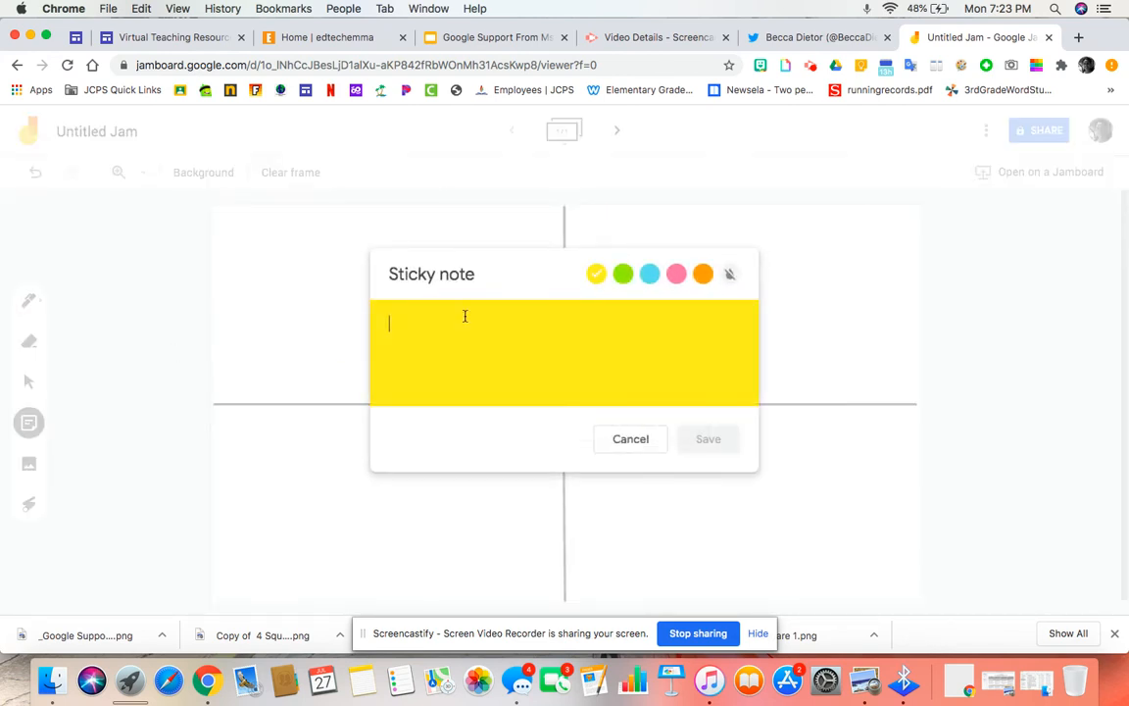
click(630, 440)
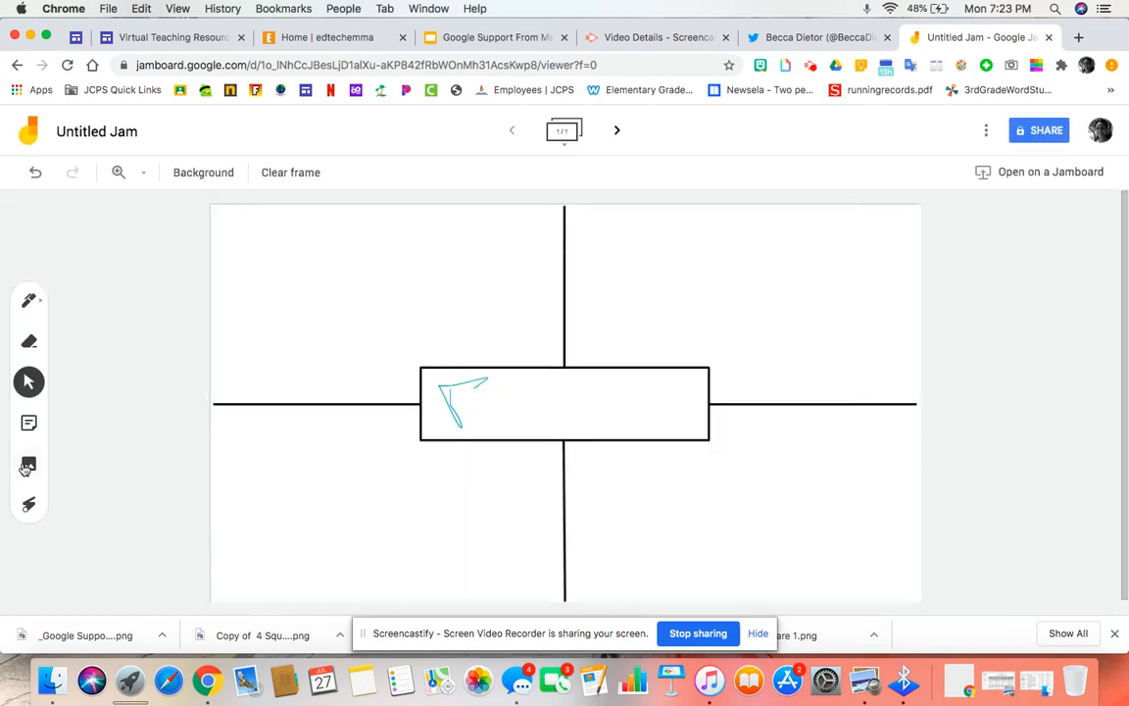
click(28, 504)
mouse_move(438, 383)
mouse_down()
mouse_move(433, 398)
mouse_move(516, 367)
mouse_move(459, 421)
mouse_move(436, 407)
mouse_up()
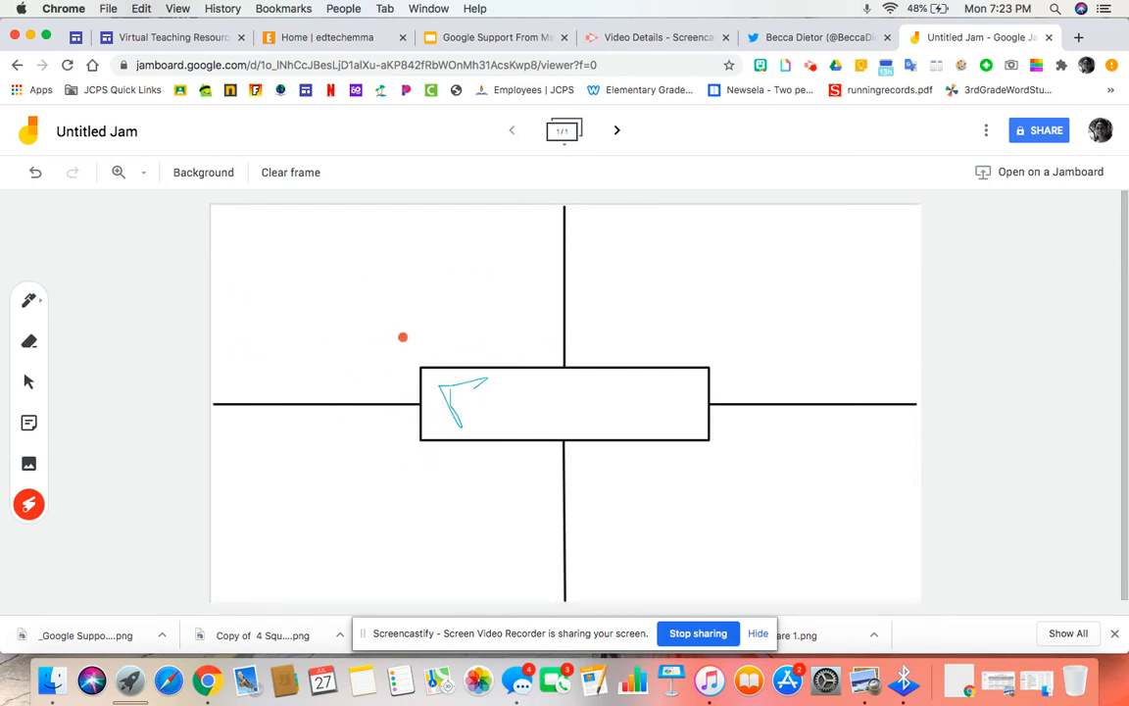
Step: Duplicate the four-square template frame twice to make three identical frames
click(564, 133)
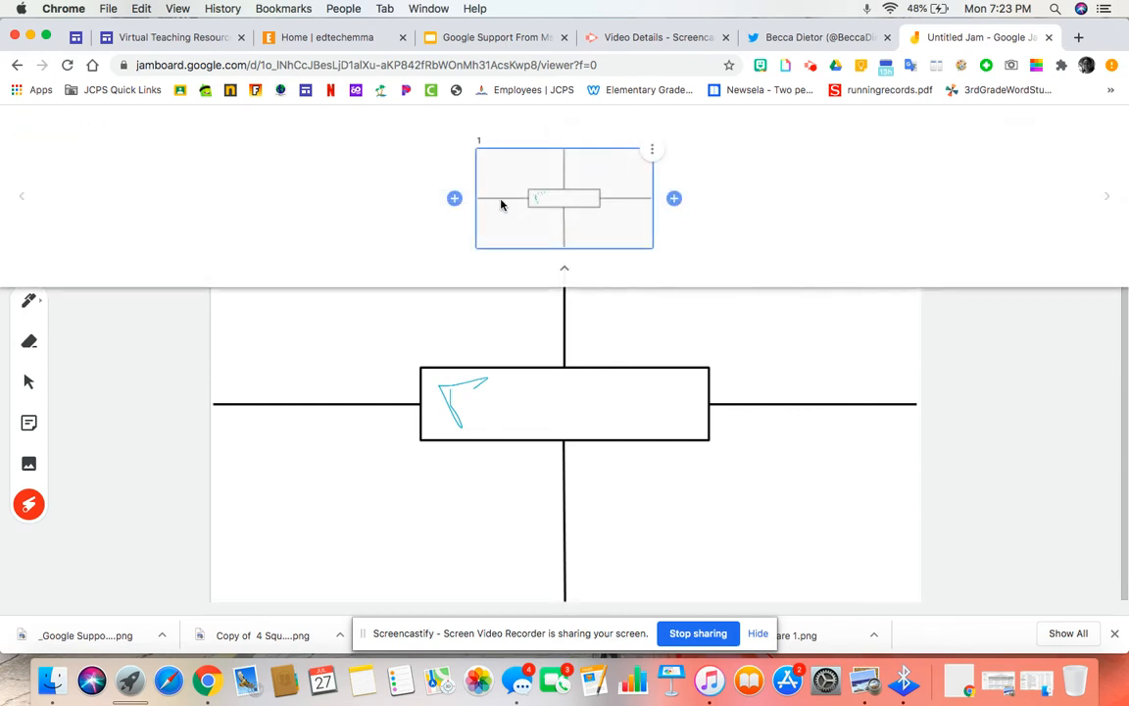
click(651, 153)
click(650, 154)
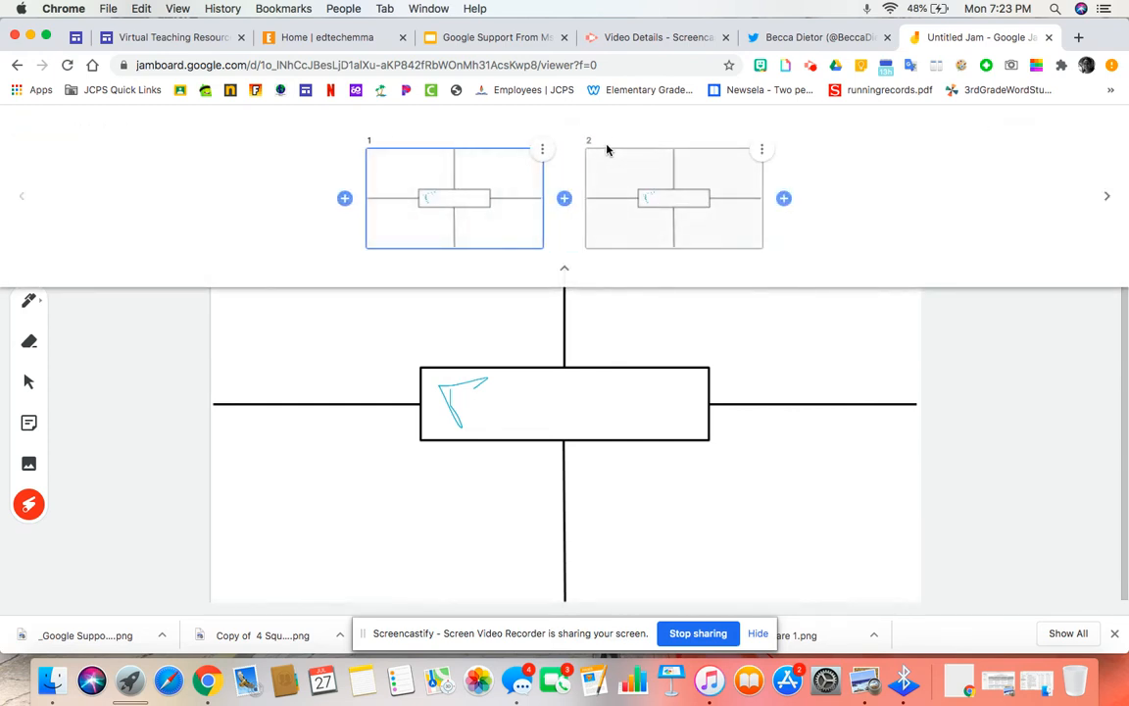
click(762, 151)
click(762, 154)
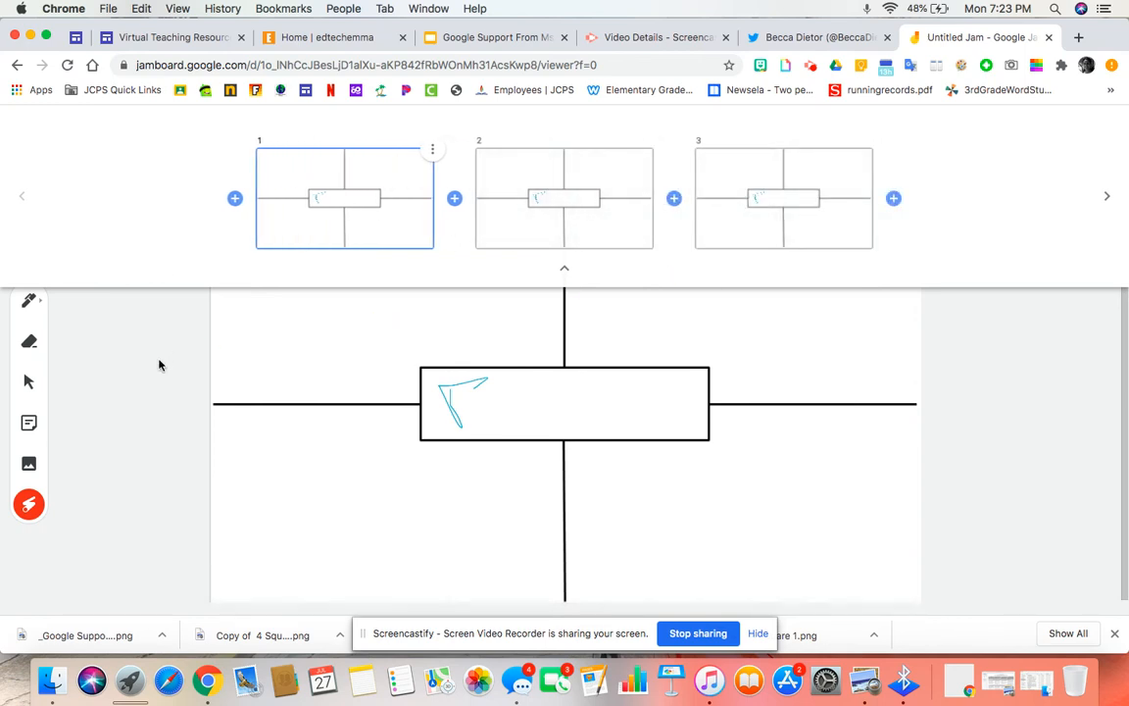
Step: Add a blank frame at the end of the jam and delete the third frame
click(895, 199)
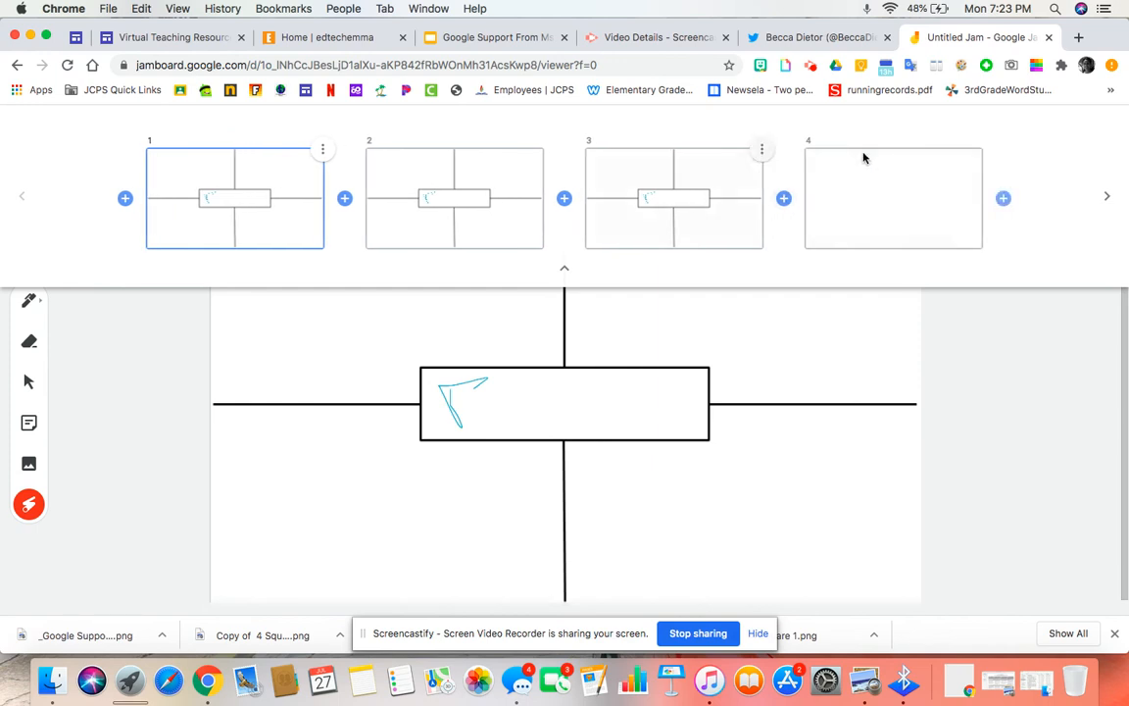
click(761, 149)
click(751, 178)
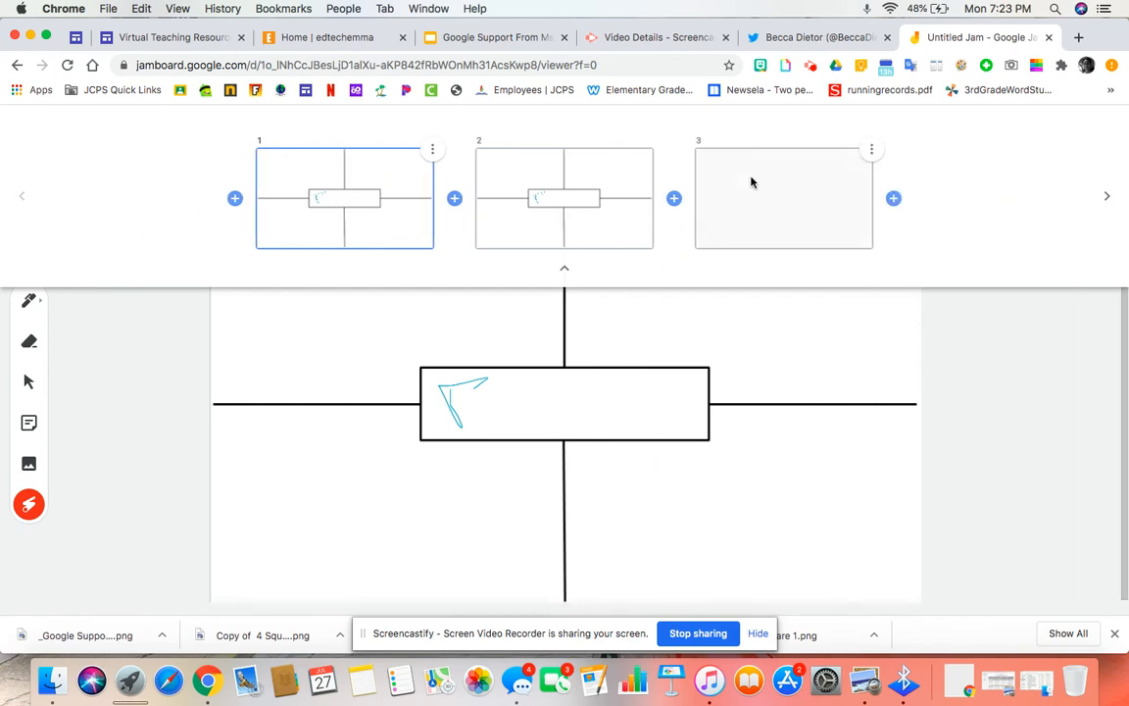
Step: Open frame 2, close the frame overview and page through the frames back to the first one
click(631, 191)
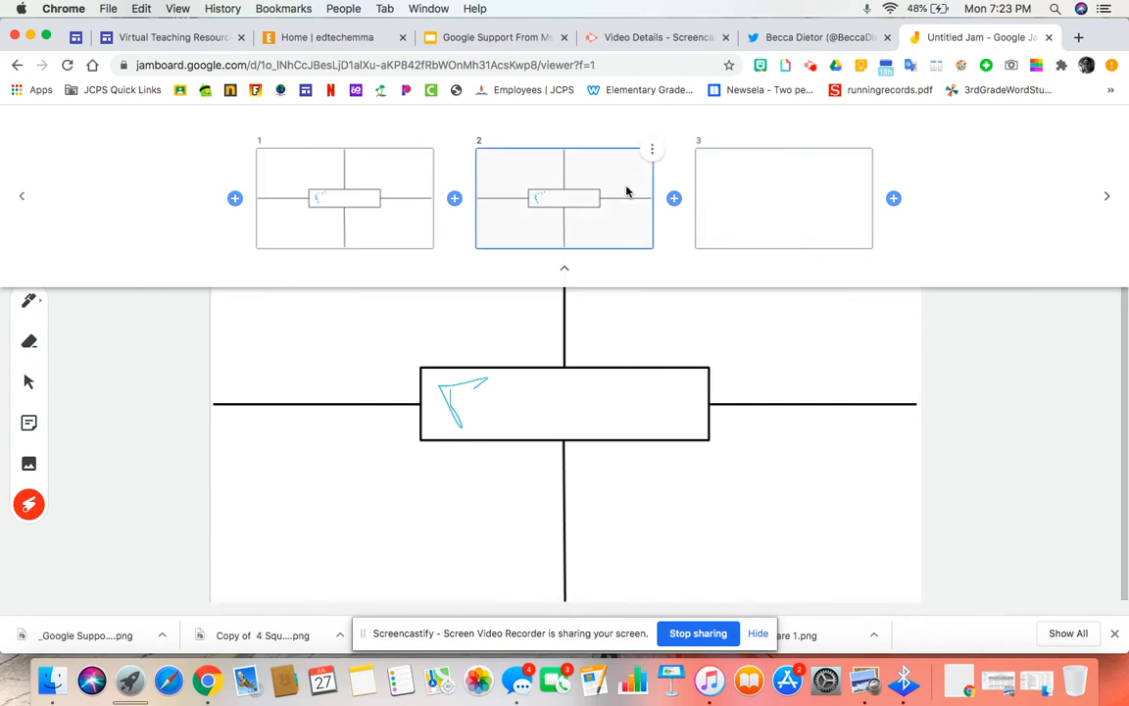
click(563, 268)
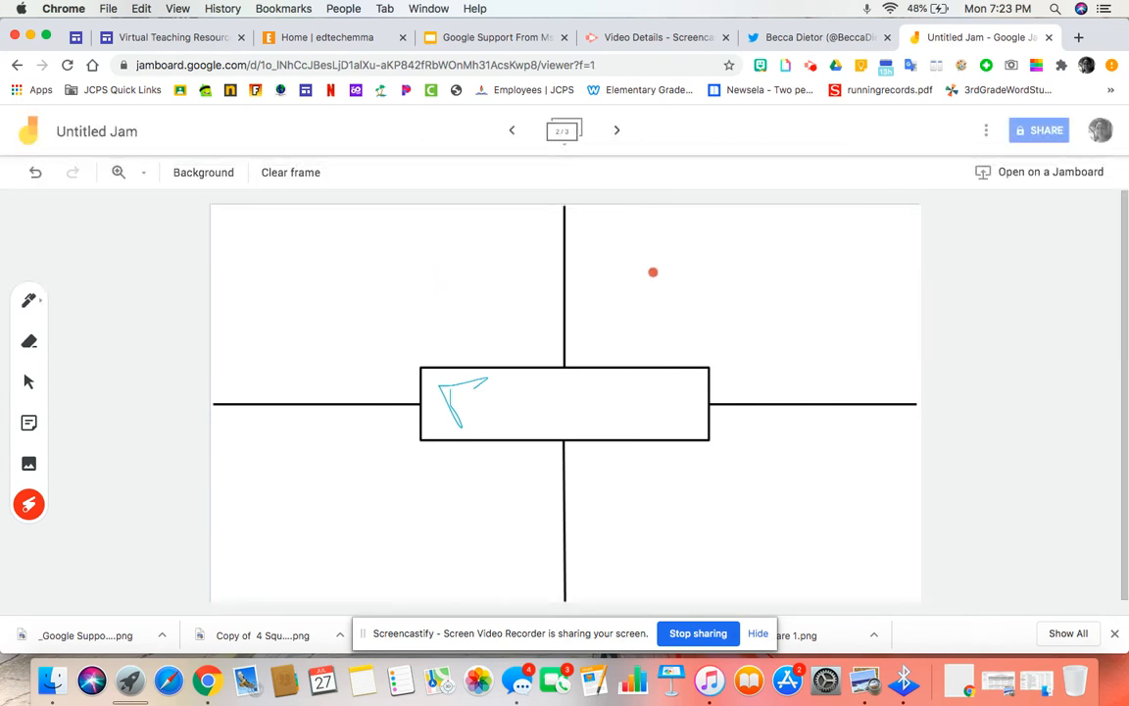
click(616, 131)
click(511, 130)
click(512, 130)
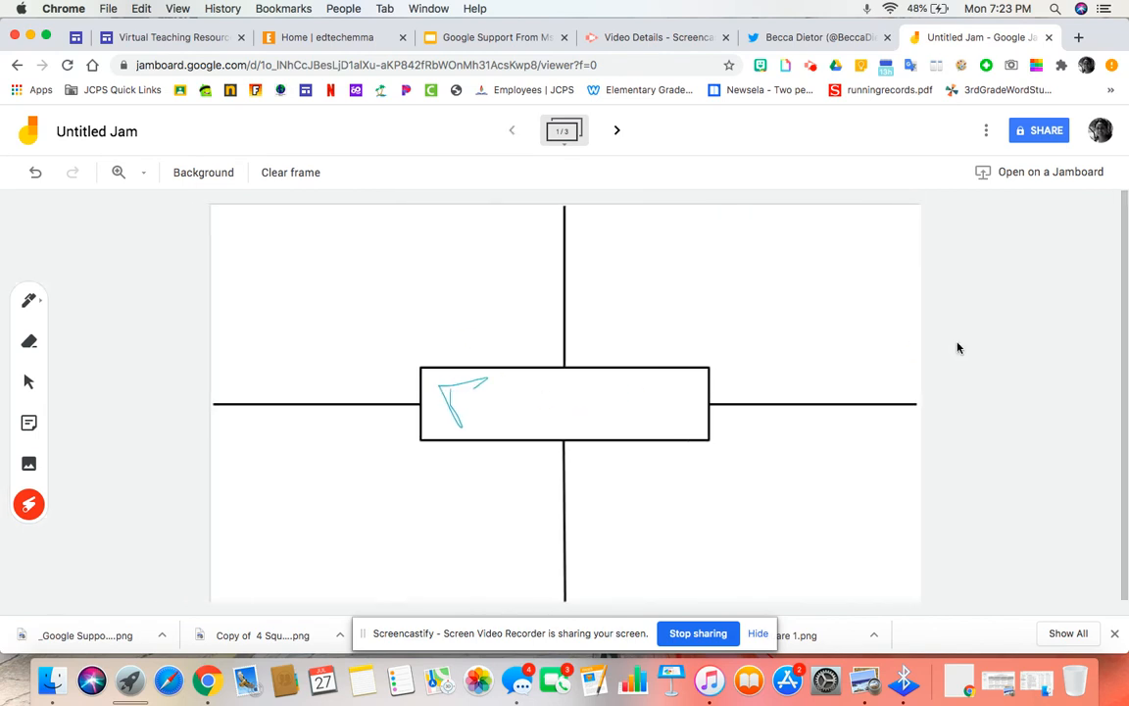
Step: Rename the jam as "Example"
click(986, 130)
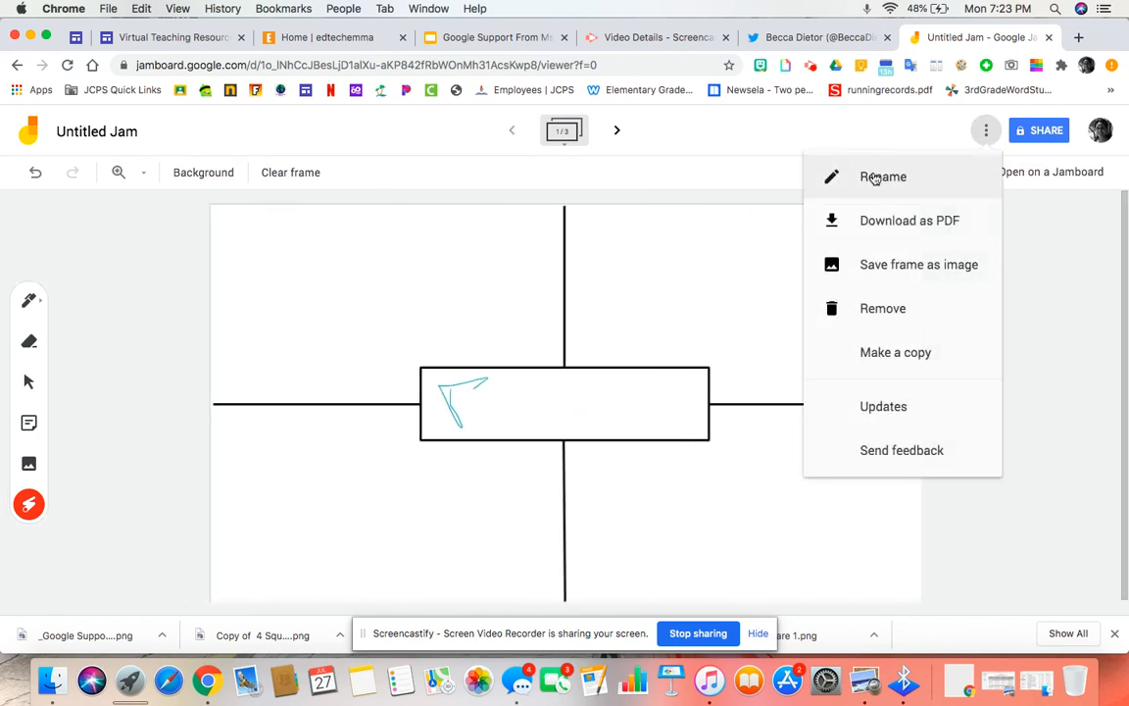
click(875, 178)
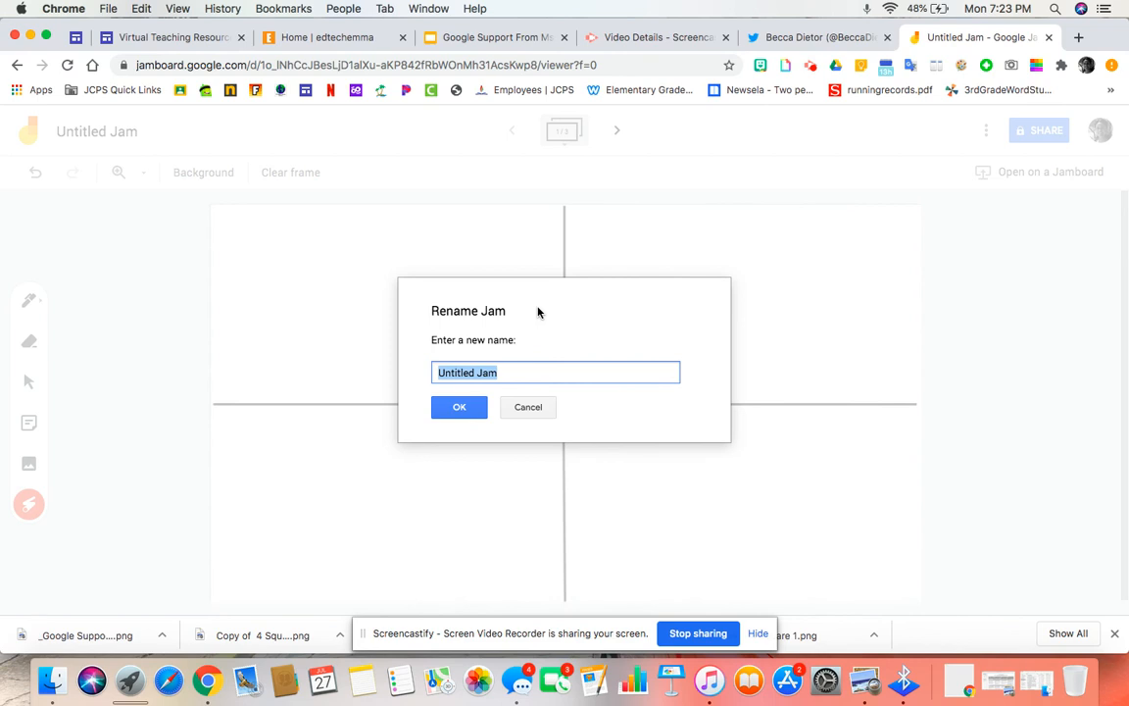
text(Example)
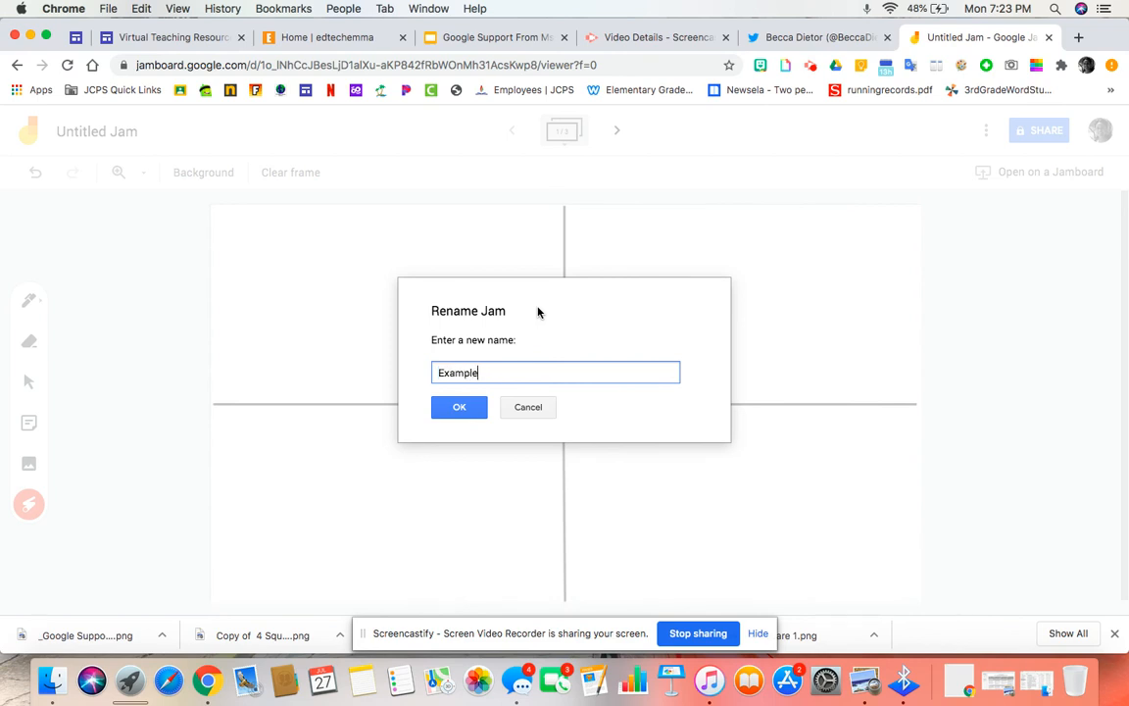
click(459, 406)
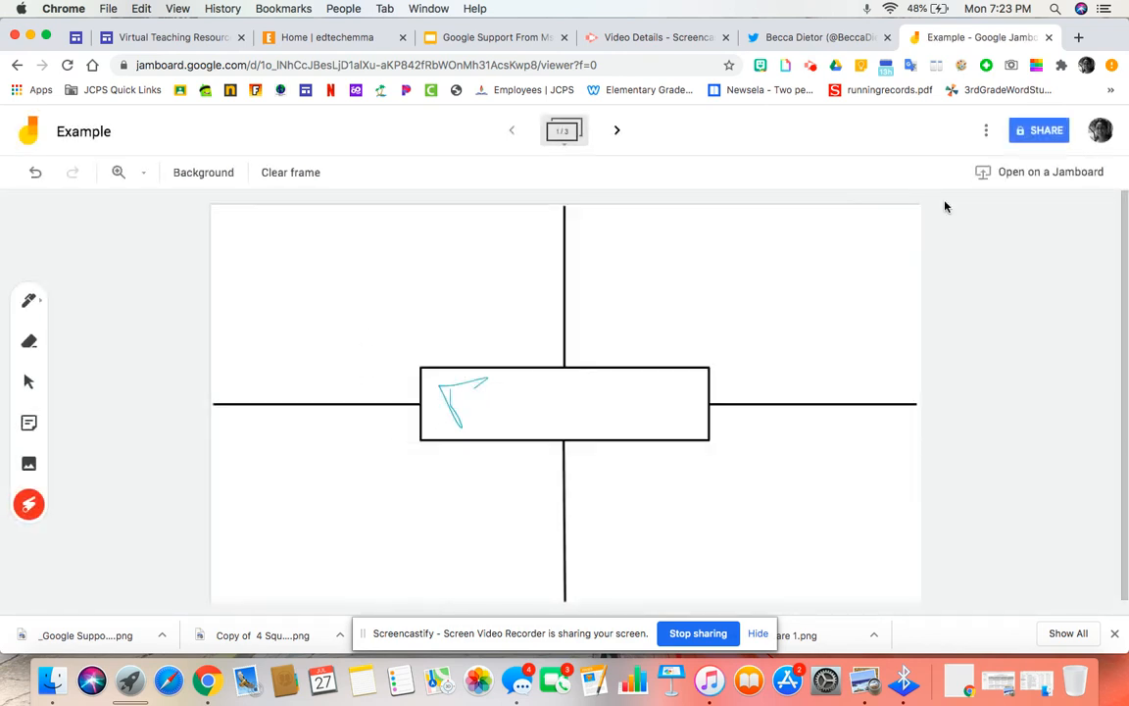
click(987, 133)
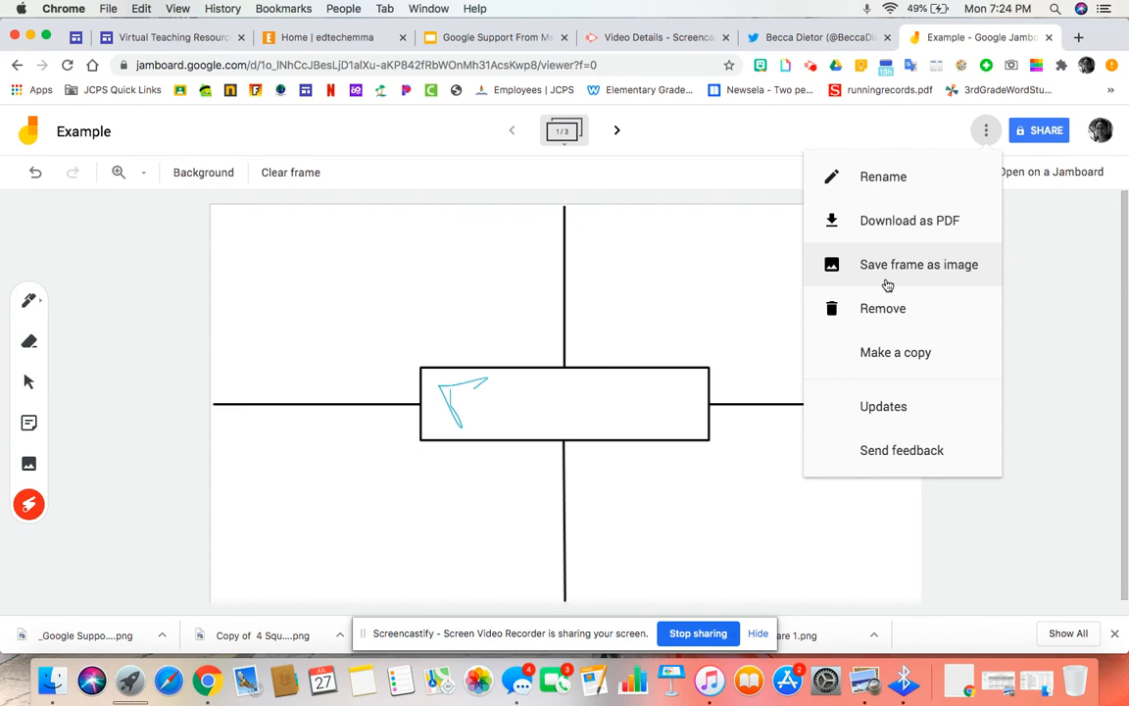
click(1047, 339)
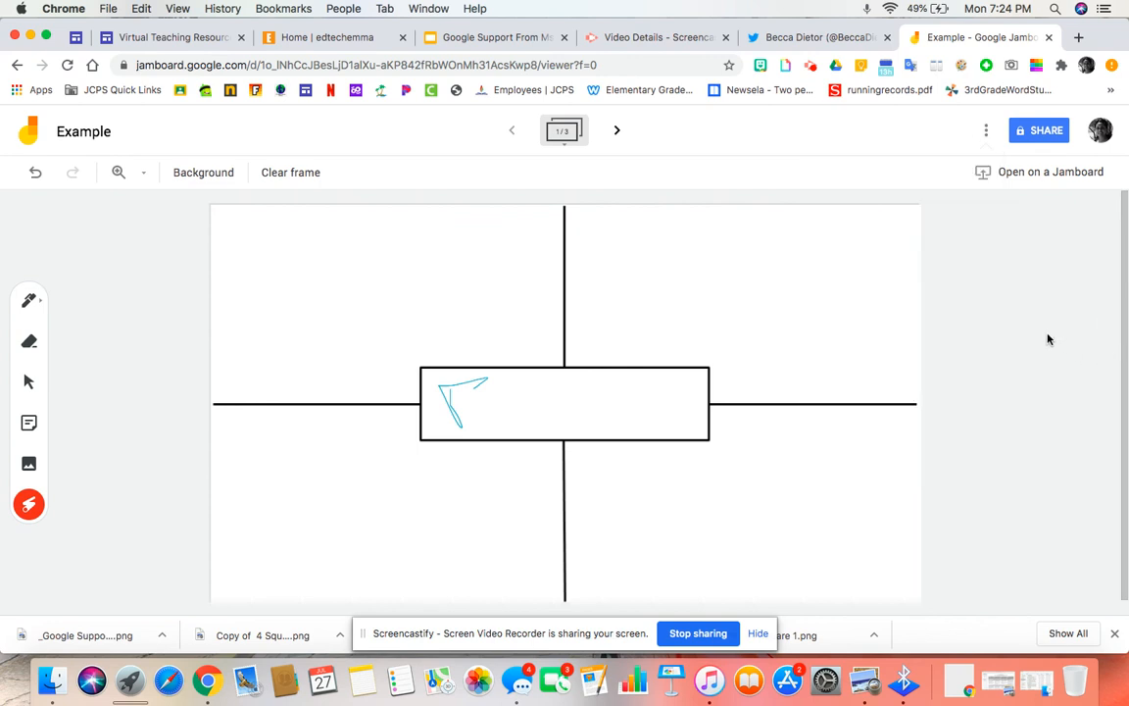
Step: Share the jam by link with Jefferson County Public Schools as Viewer, checking the other audience and role options
click(1043, 136)
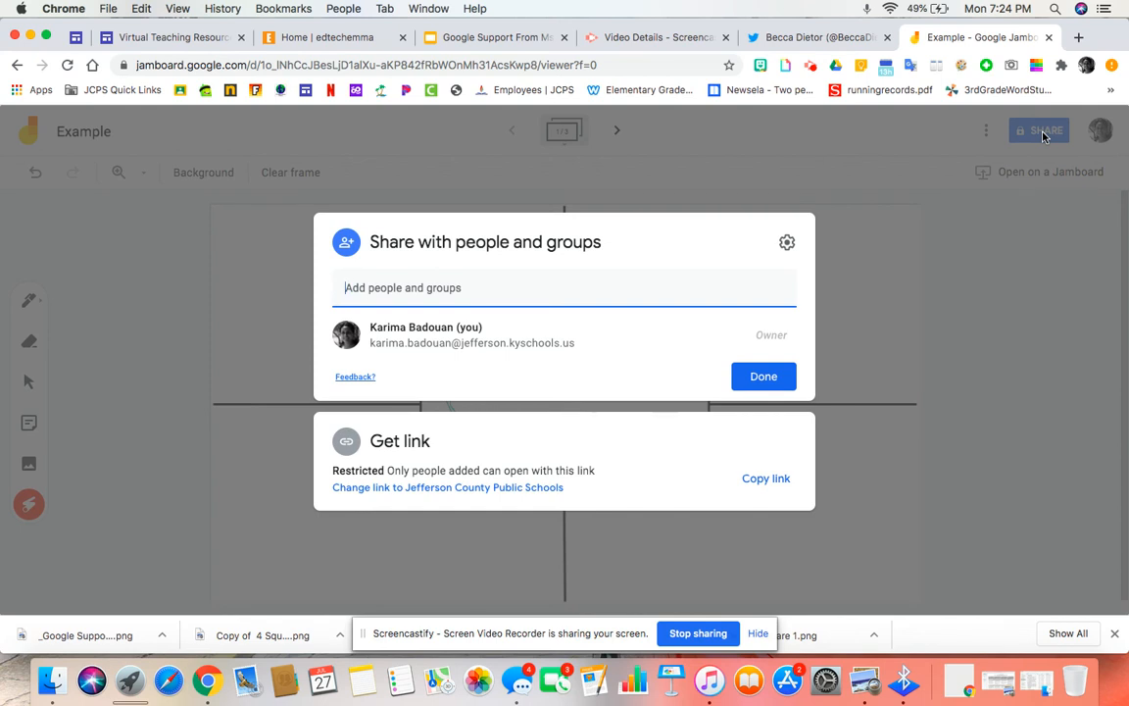
click(557, 487)
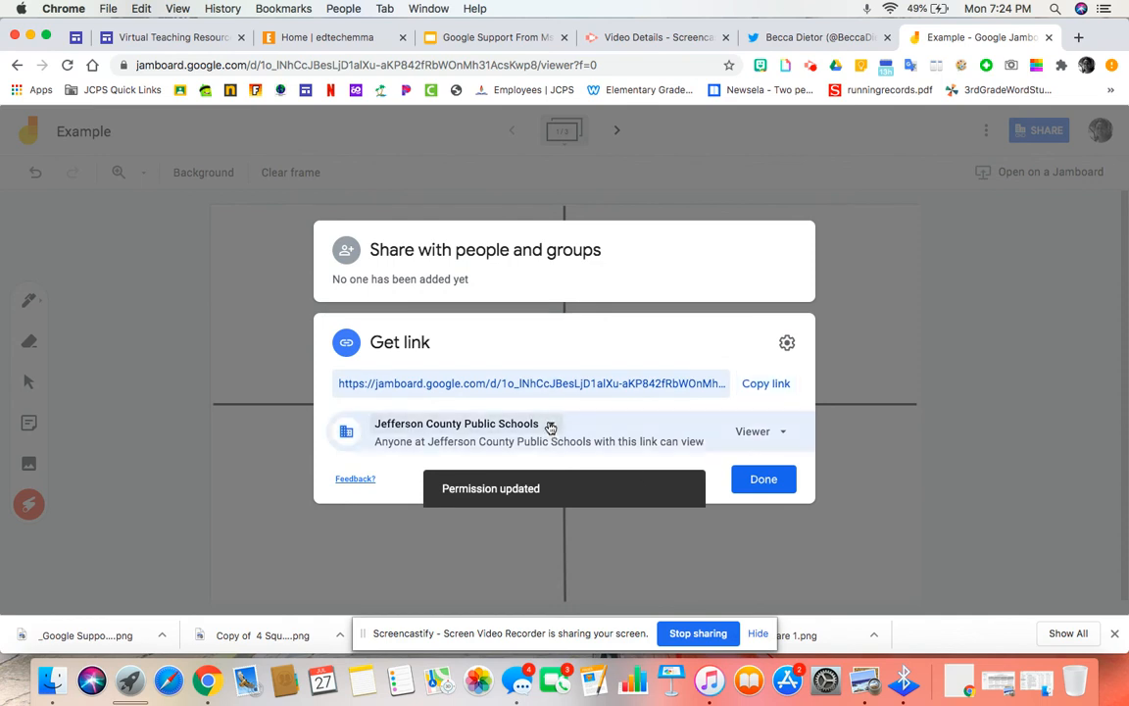
click(550, 428)
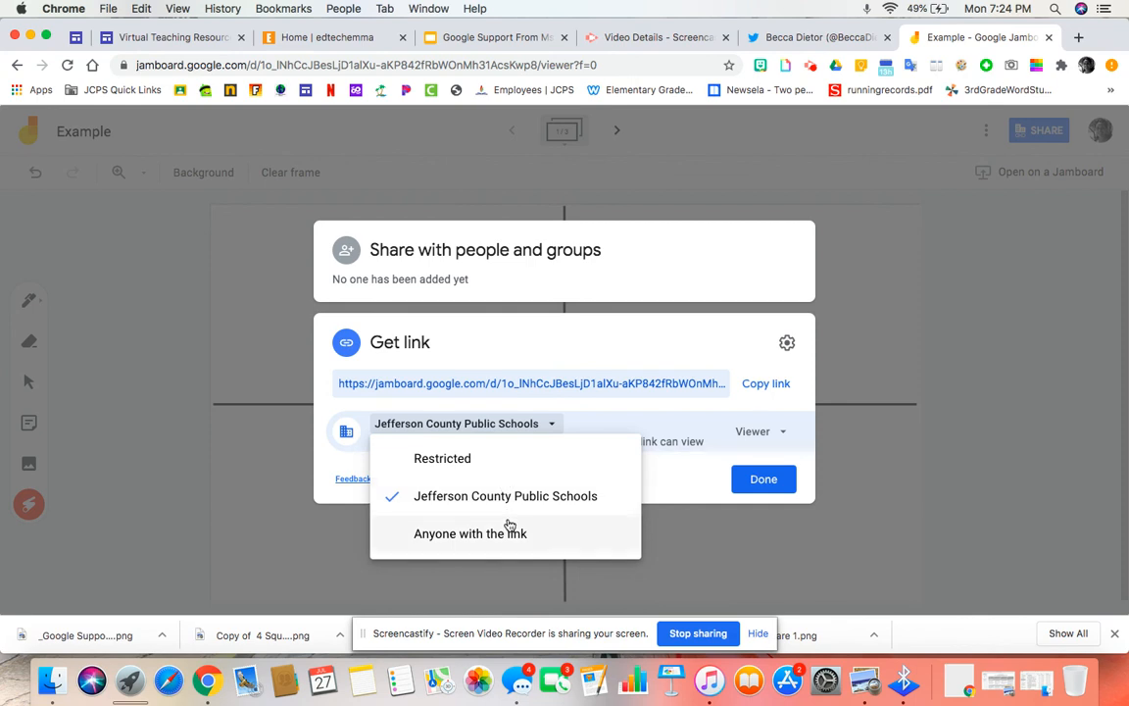
click(784, 433)
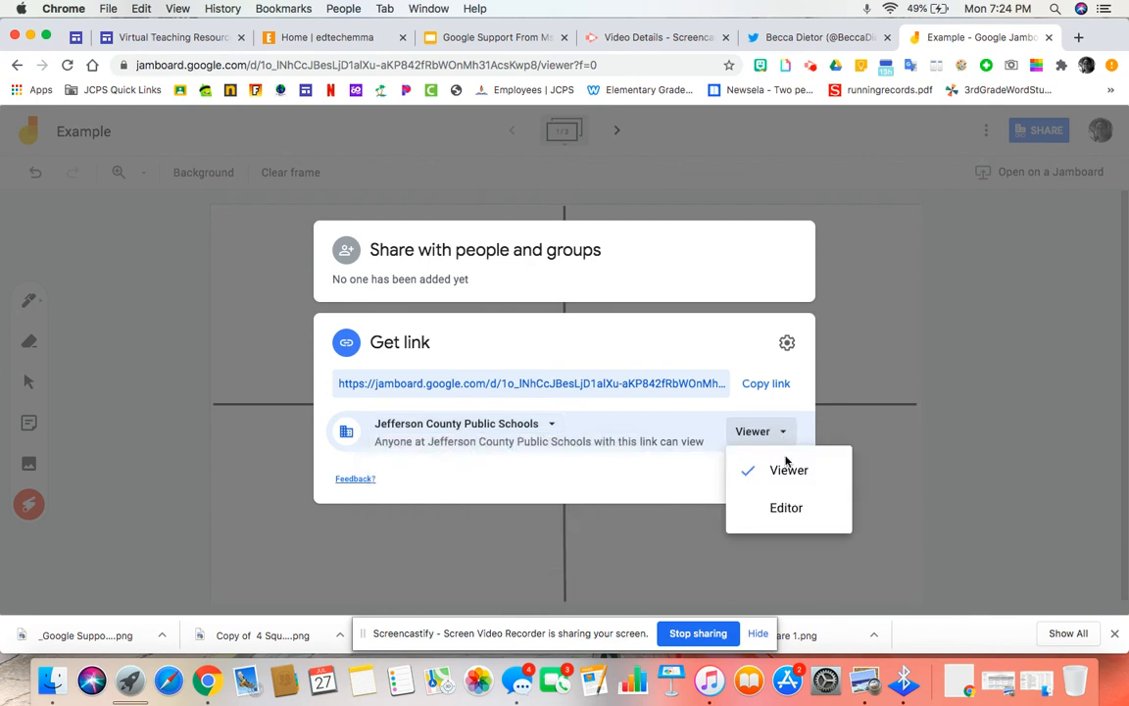
click(712, 495)
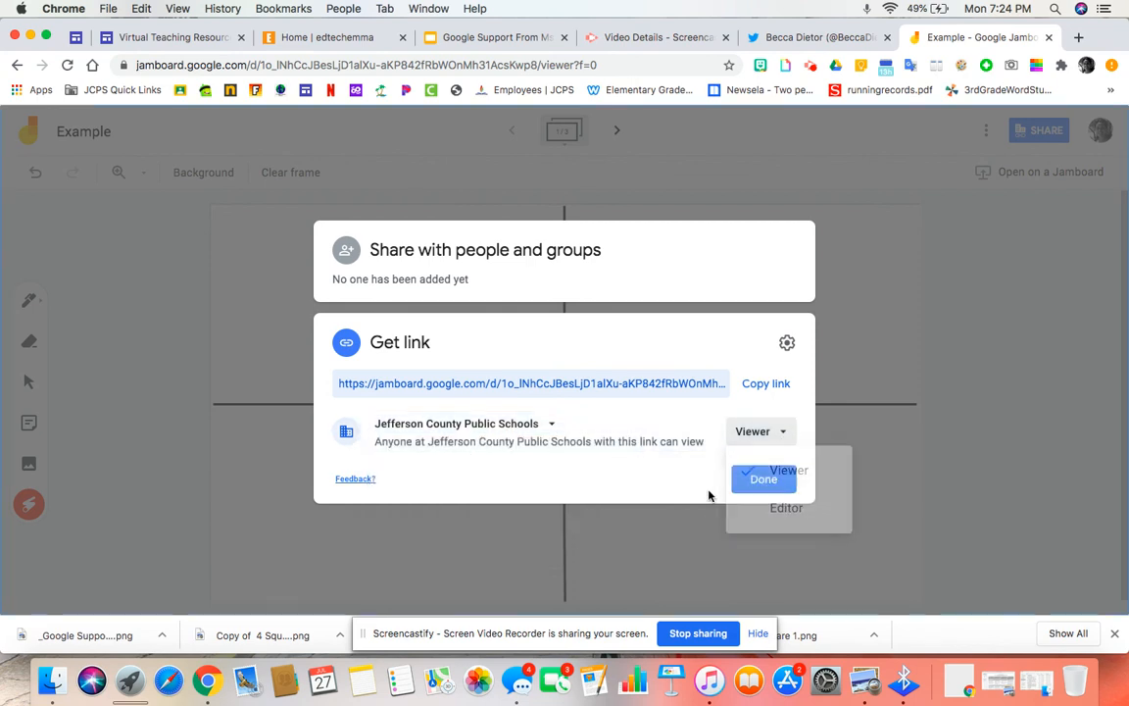
click(763, 480)
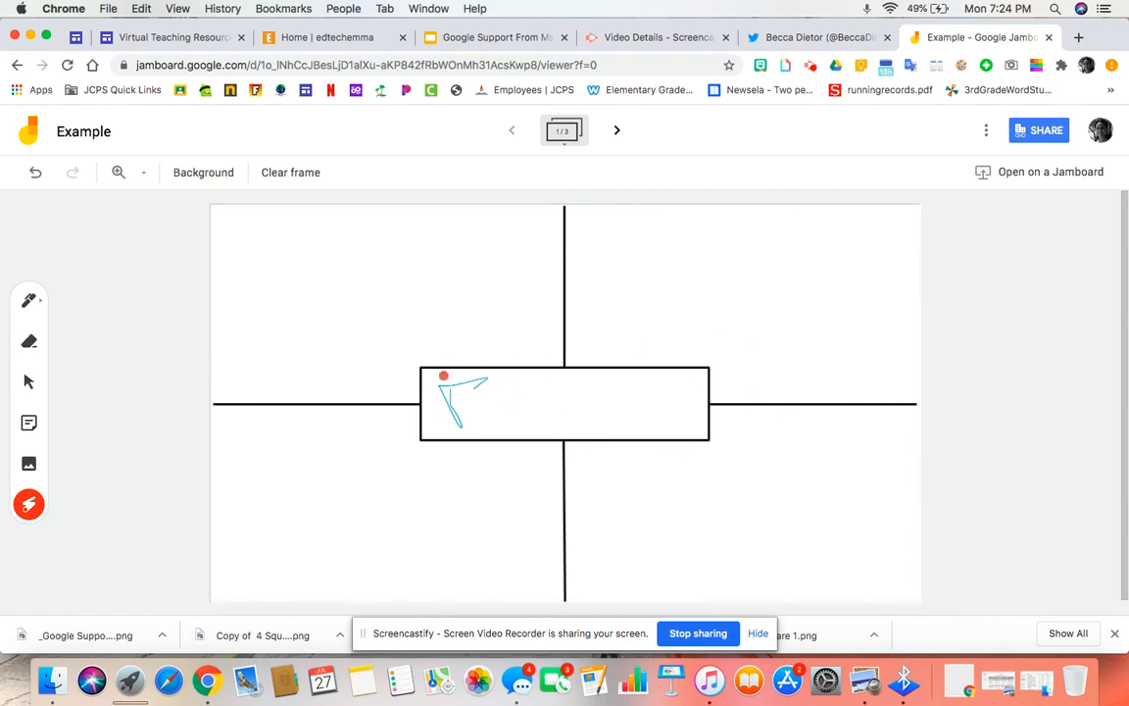